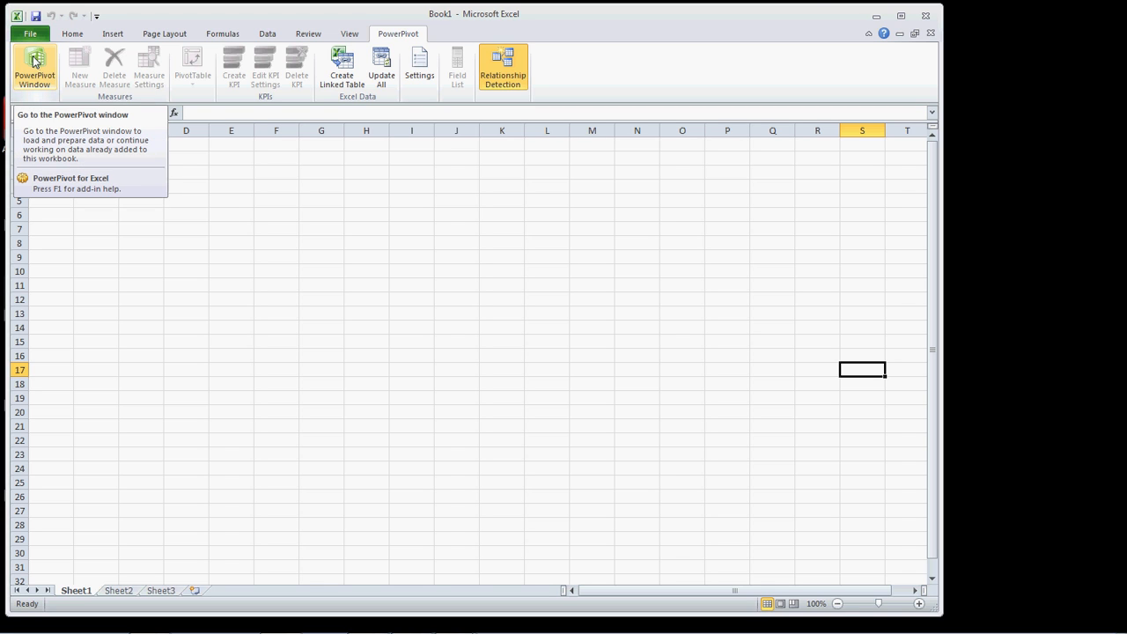
# - Open the PowerPivot window and review the data source types offered by the Table Import Wizard, leaving without connecting to any
pyautogui.click(35, 66)
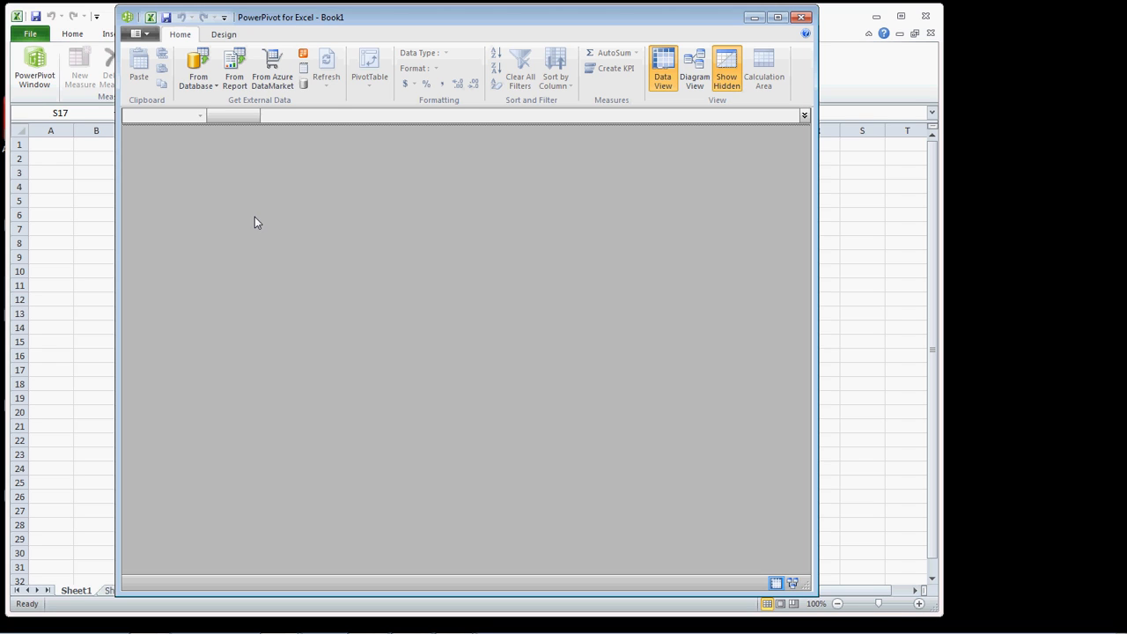
pyautogui.click(304, 88)
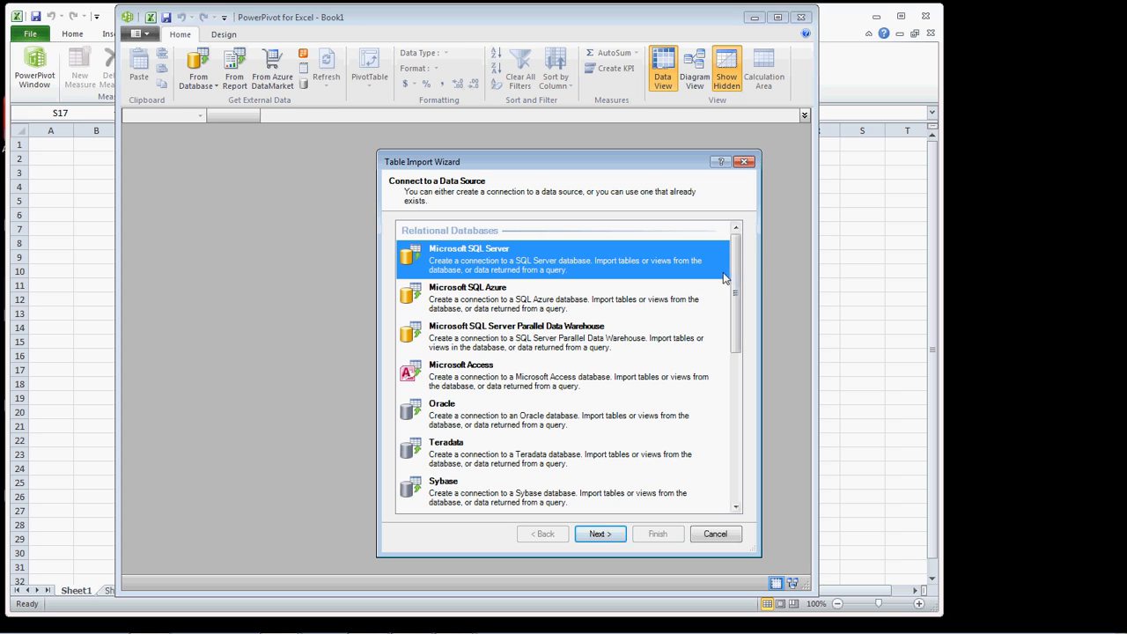
pyautogui.moveTo(738, 277); pyautogui.dragTo(727, 380)
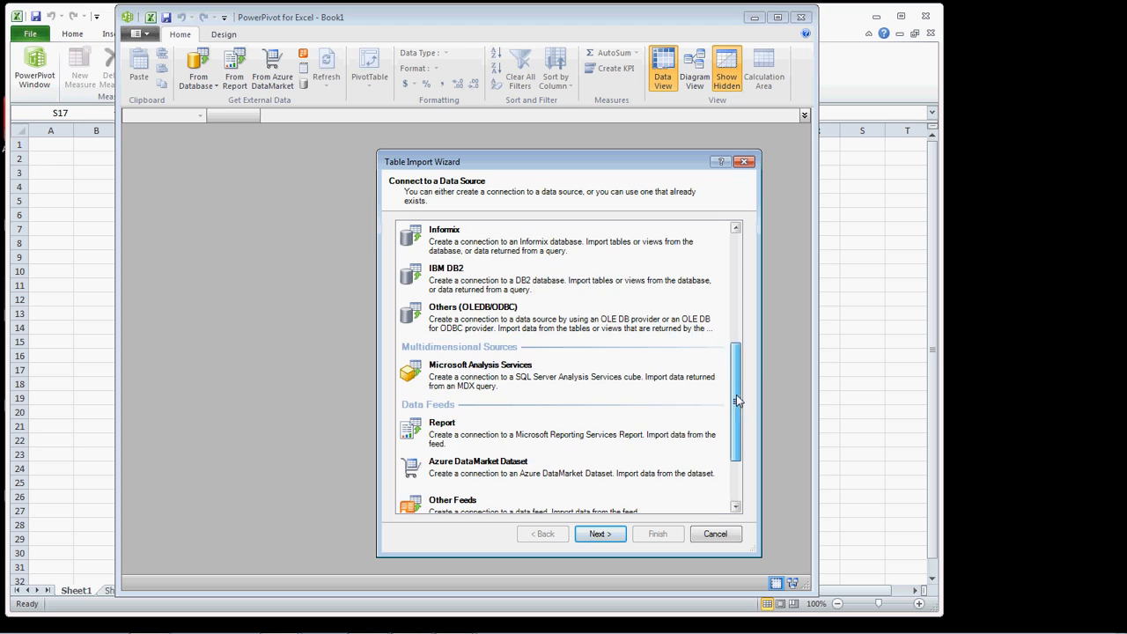
pyautogui.scroll(-3, 738, 400)
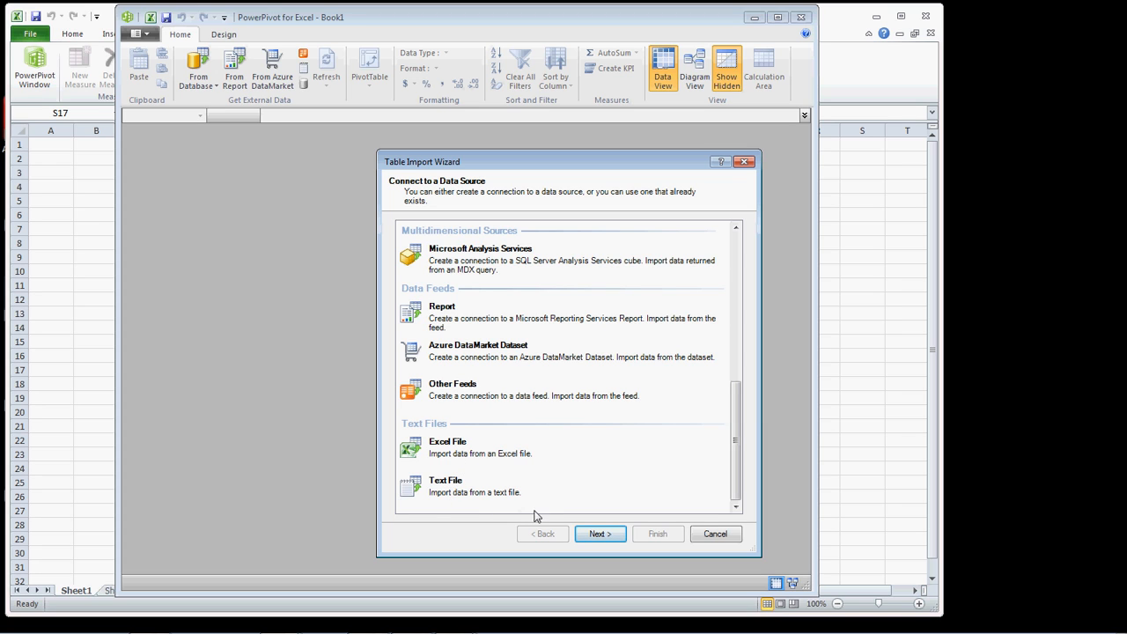
pyautogui.click(710, 534)
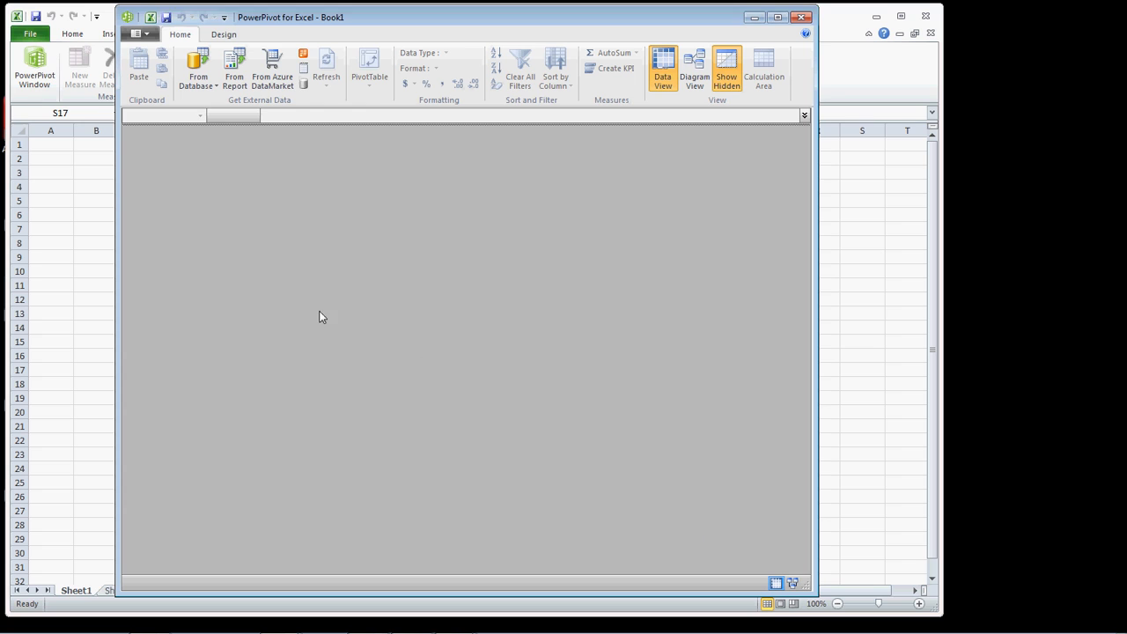
# - Start a text file import and choose auto_stats.txt from the auto_stats folder as the source
pyautogui.click(304, 71)
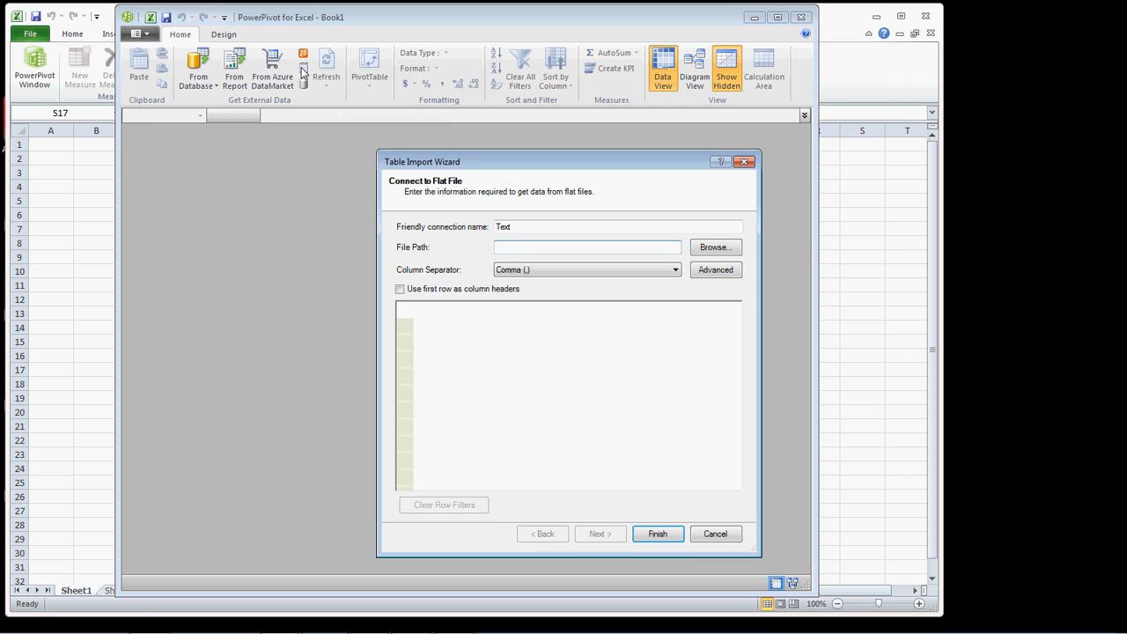
pyautogui.click(709, 251)
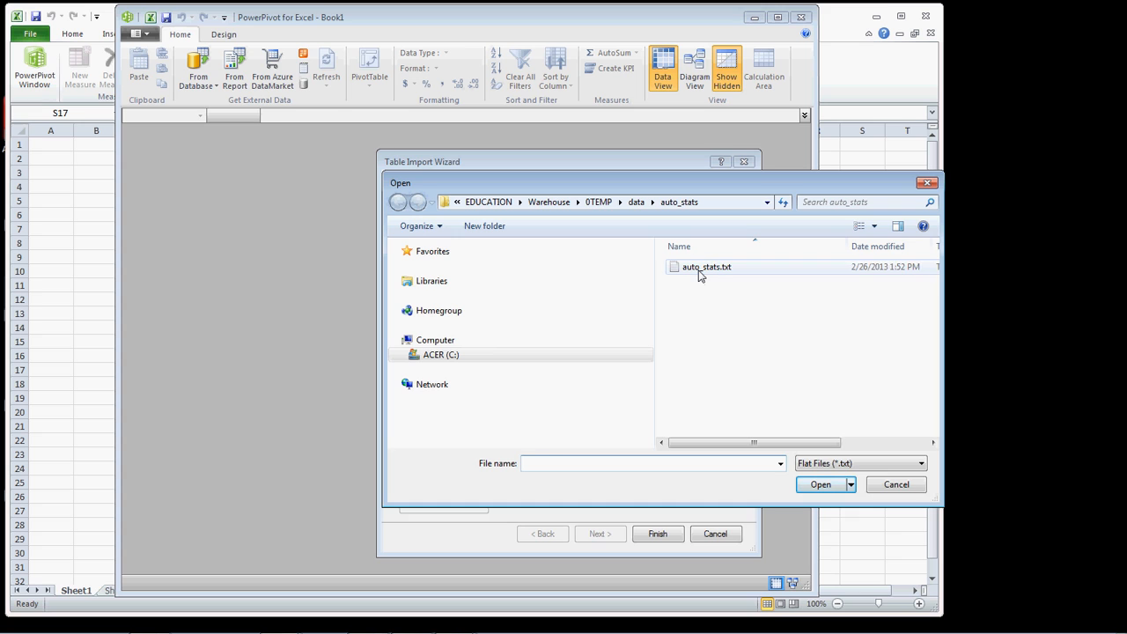
pyautogui.click(699, 272)
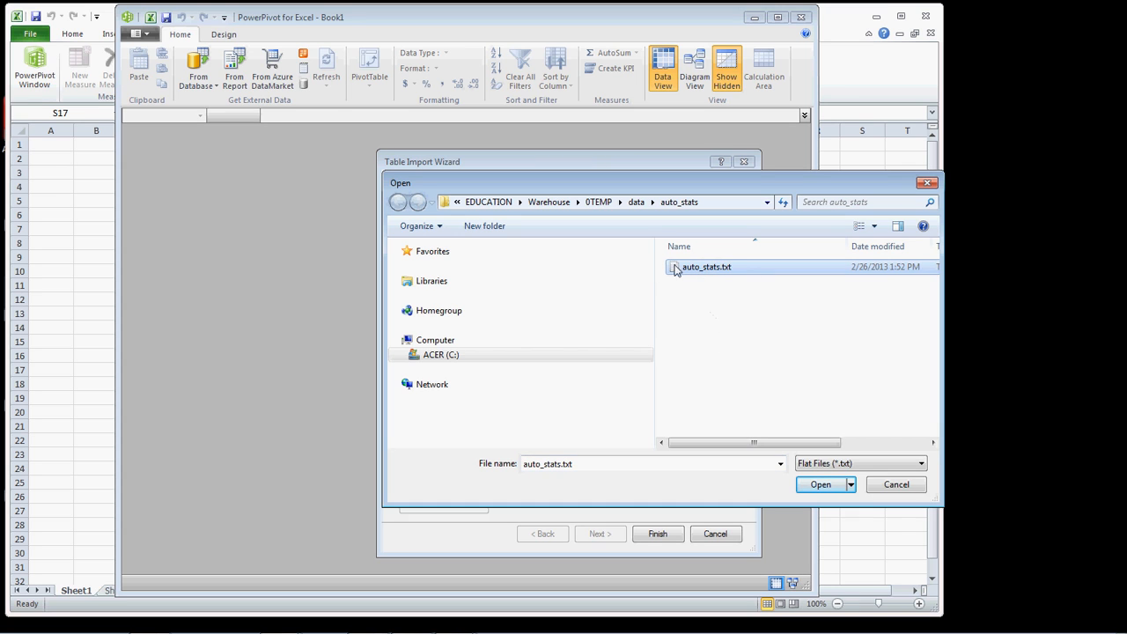
pyautogui.click(823, 486)
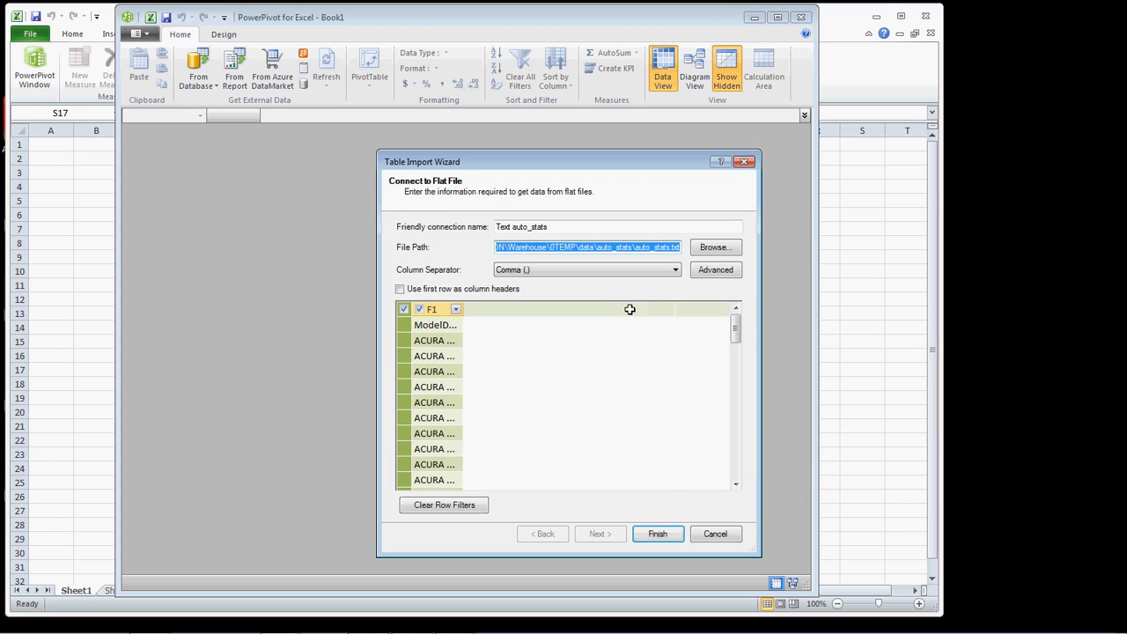
# - Shorten the friendly connection name to auto_stats
pyautogui.click(514, 227)
pyautogui.press('BackSpace')
pyautogui.press('BackSpace')
pyautogui.press('BackSpace')
pyautogui.press('BackSpace')
pyautogui.press('BackSpace')
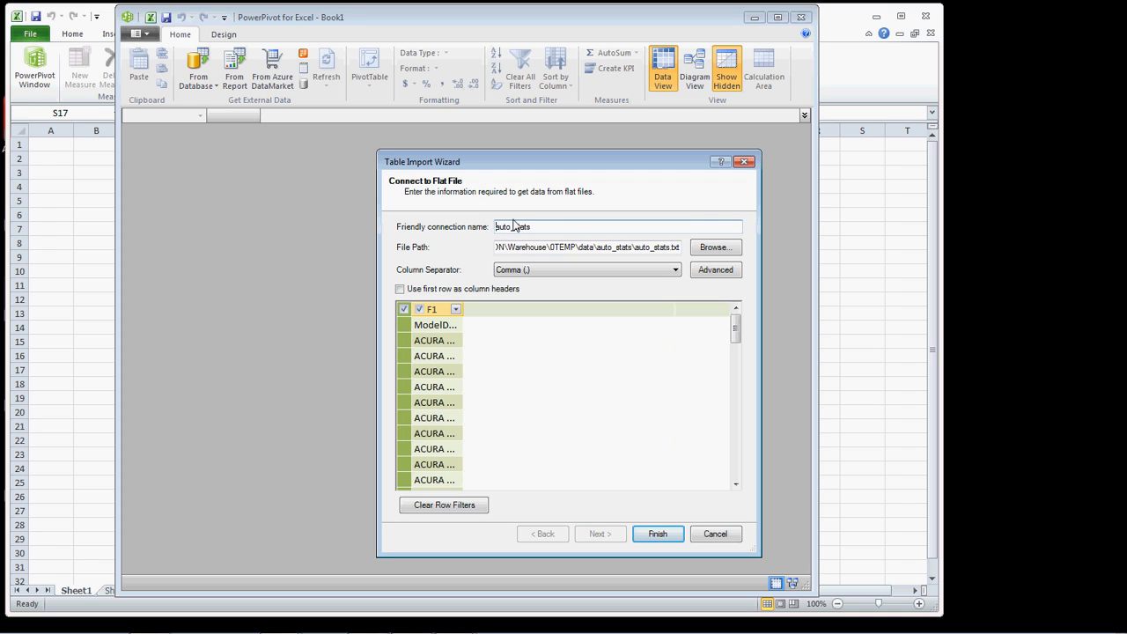
# - Set the column separator to Tab, use the first row as column headers, and widen the wizard to show more columns
pyautogui.click(677, 271)
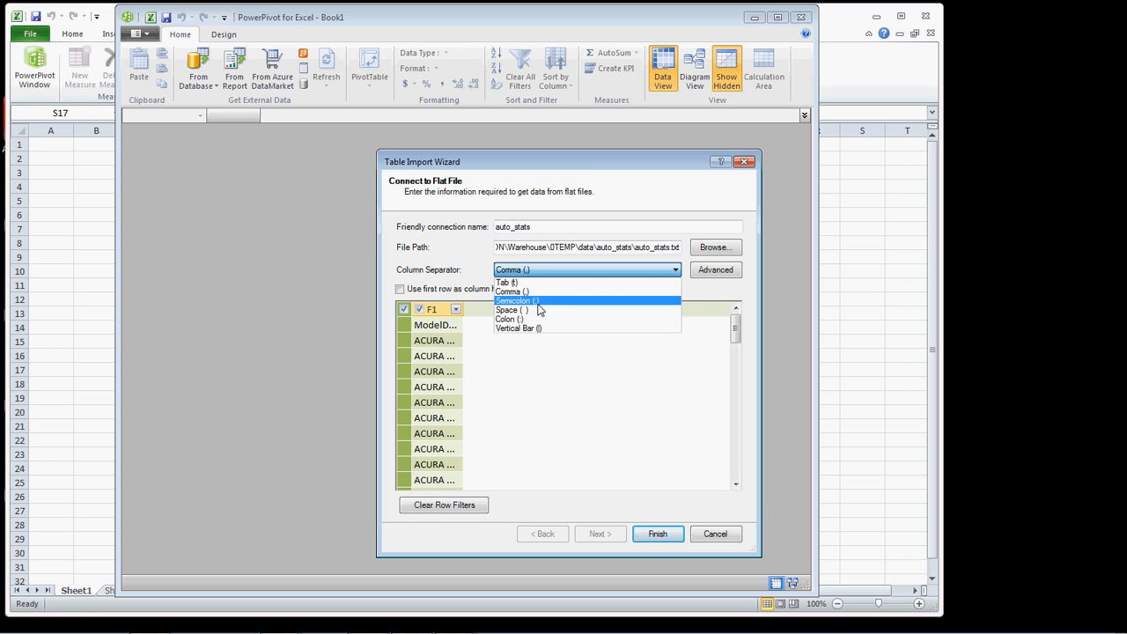
pyautogui.click(507, 281)
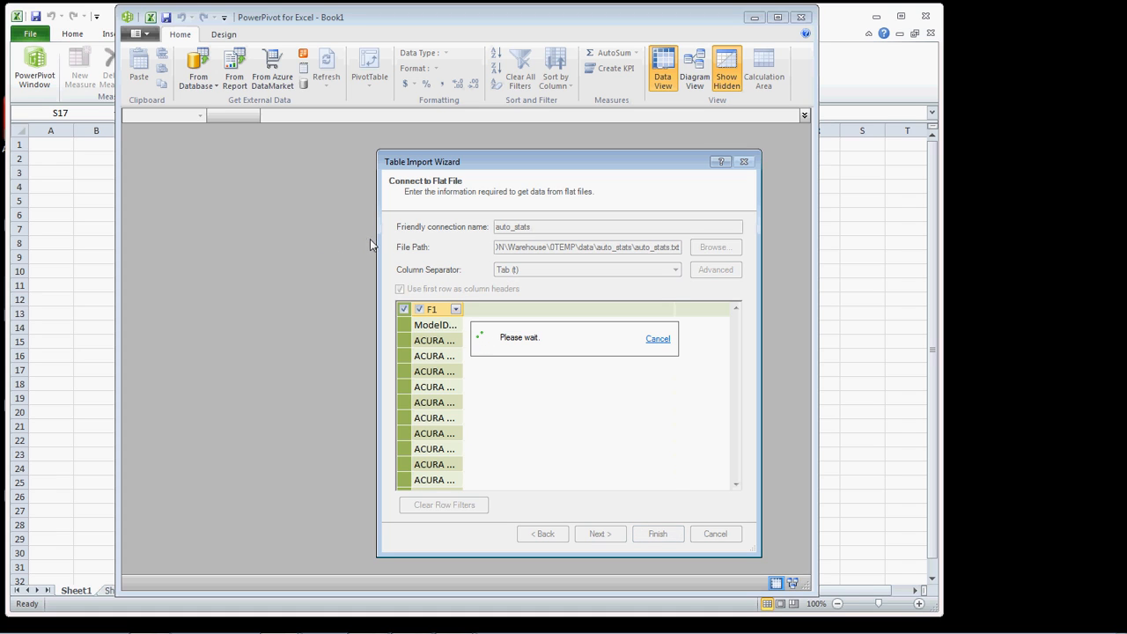
pyautogui.moveTo(378, 238); pyautogui.dragTo(117, 217)
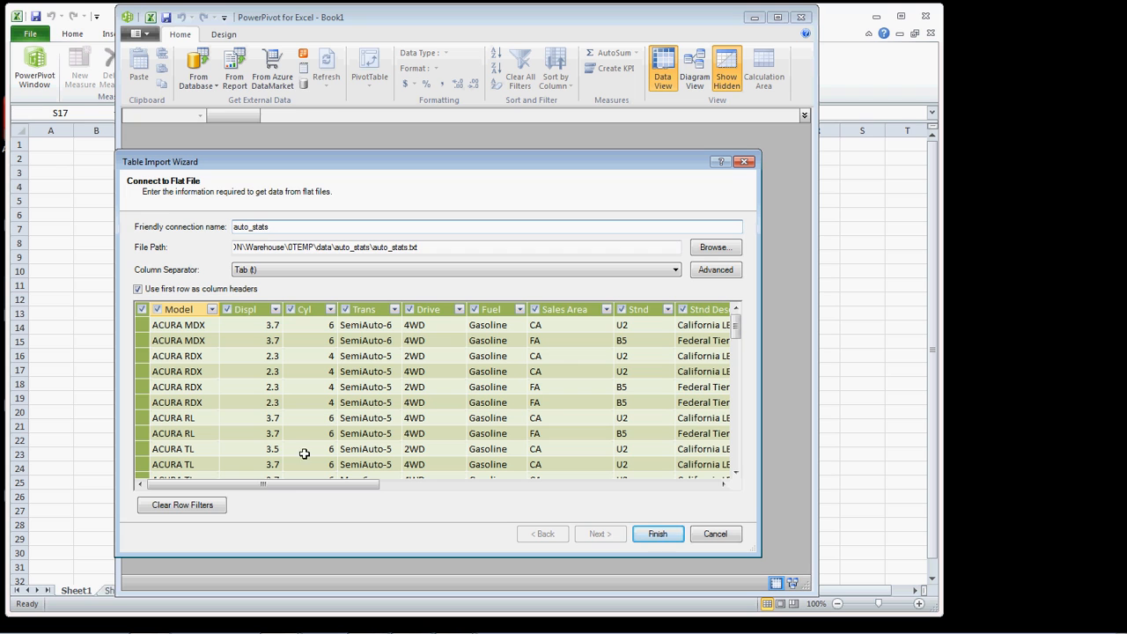
# - Check the previewed columns and finish importing the auto_stats table
pyautogui.moveTo(300, 486); pyautogui.dragTo(241, 484)
pyautogui.click(659, 535)
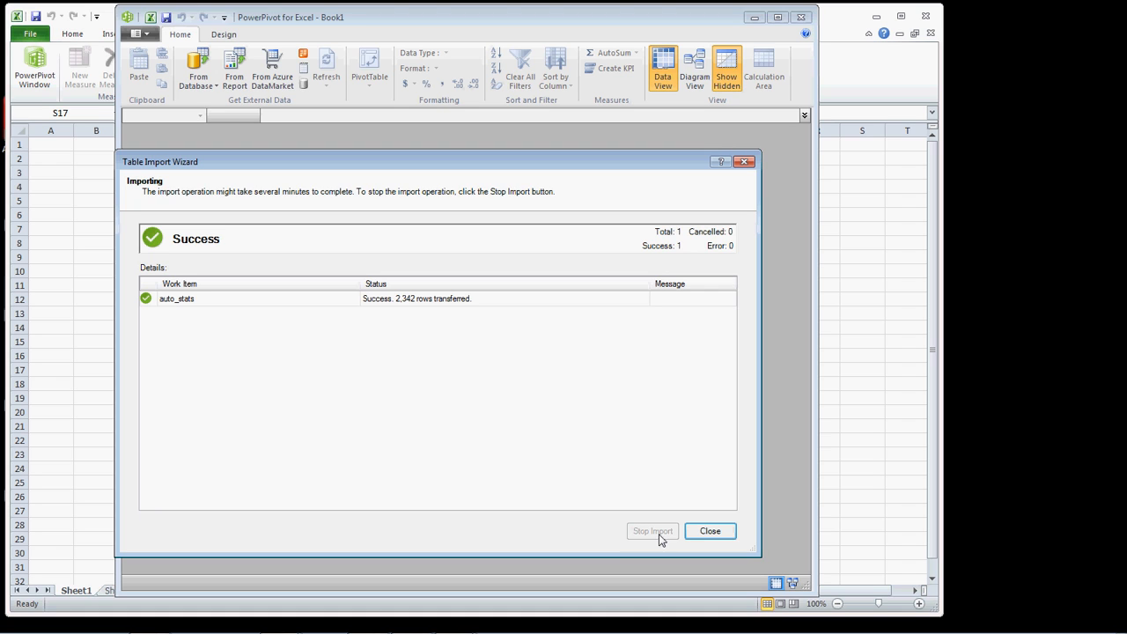
pyautogui.click(705, 534)
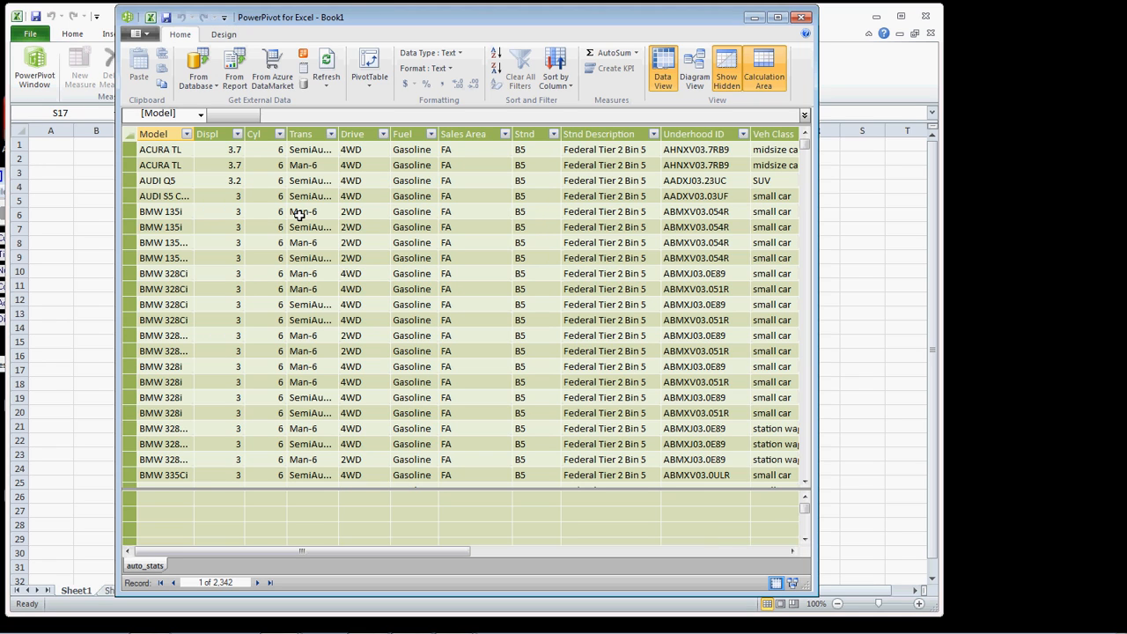
pyautogui.click(3, 178)
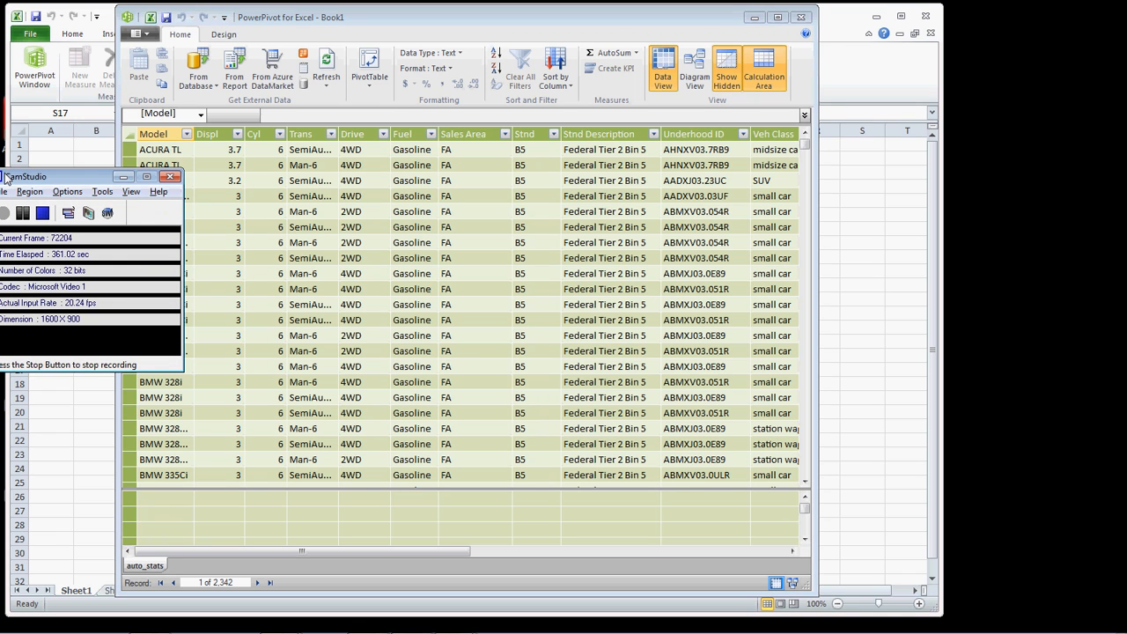
pyautogui.click(245, 11)
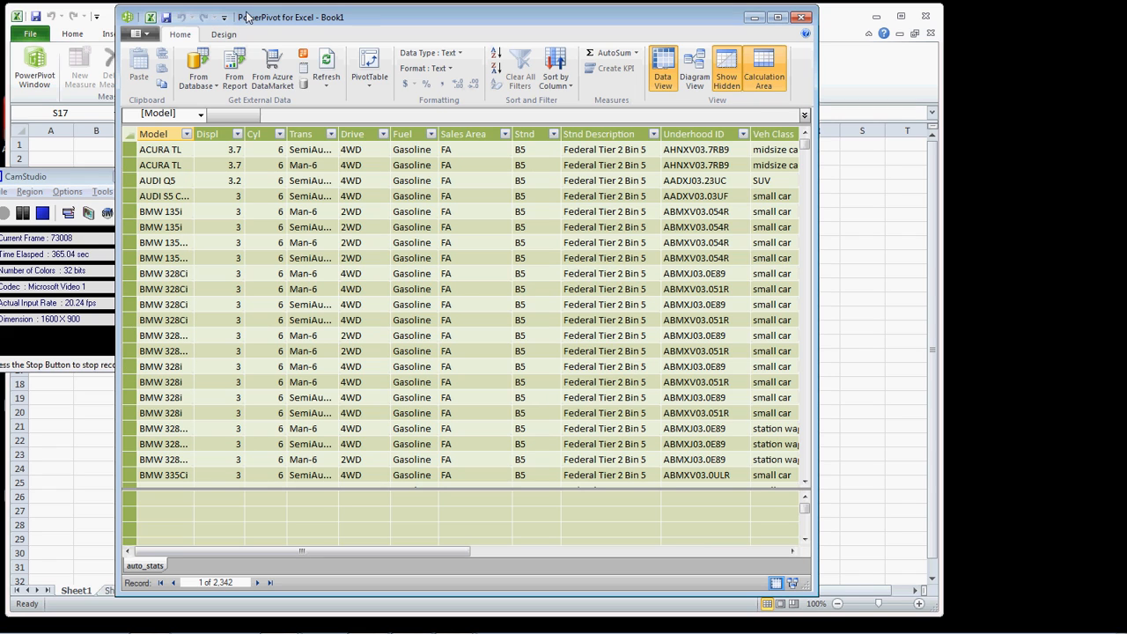
# - Create a PivotTable from the imported auto_stats data on a new worksheet
pyautogui.click(366, 58)
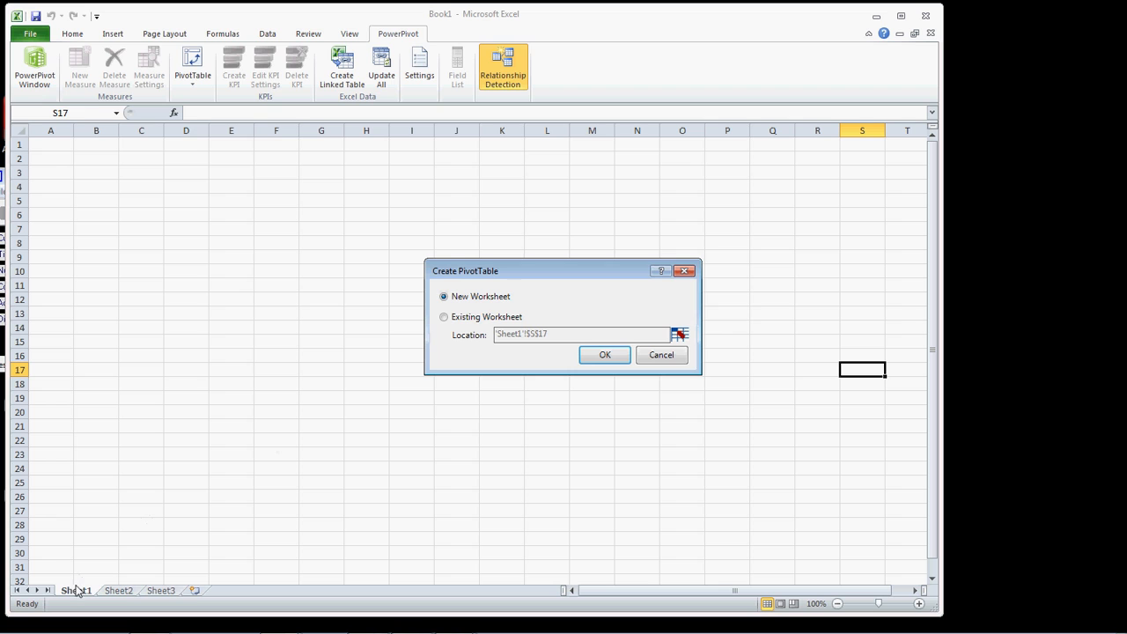
pyautogui.click(604, 355)
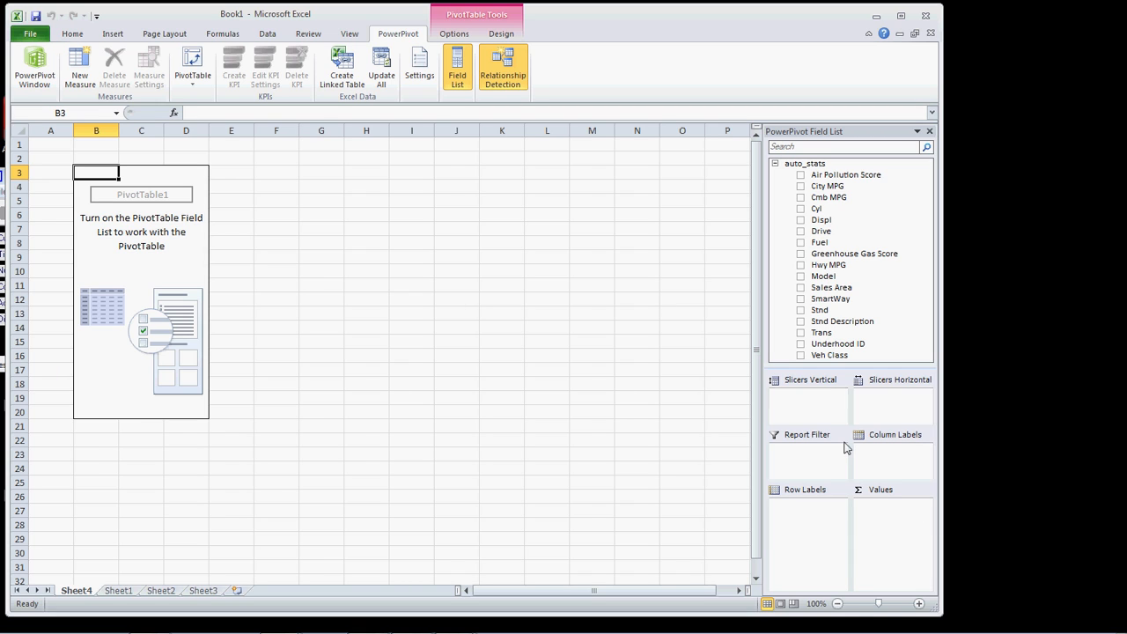
# - Add City MPG, Cmb MPG and Hwy MPG as PivotTable values, with Cmb MPG placed last
pyautogui.click(800, 186)
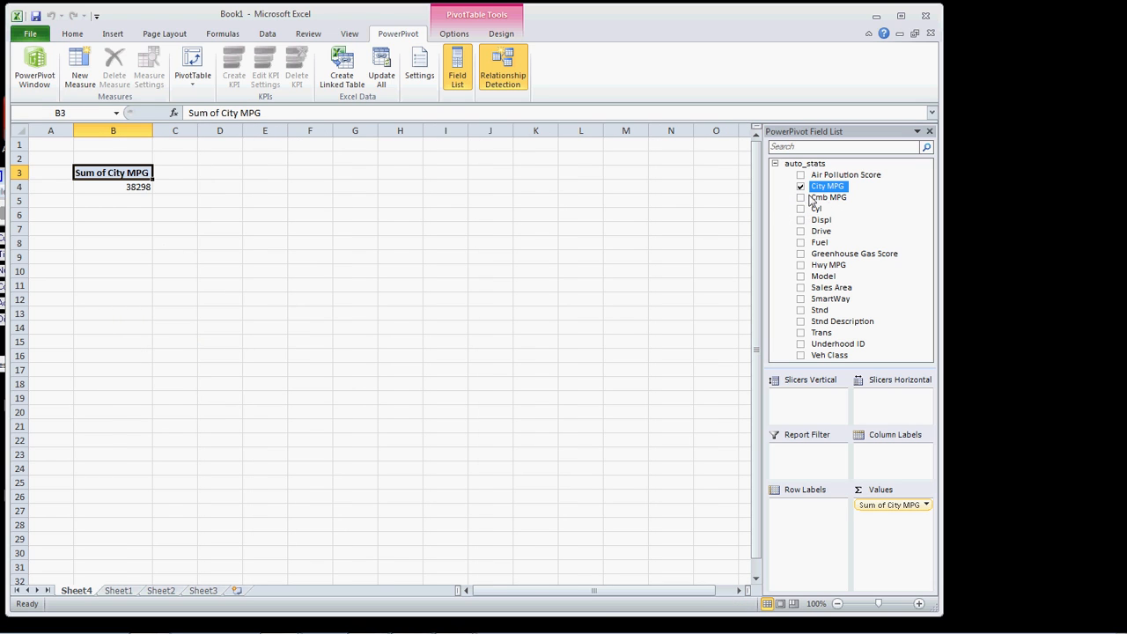
pyautogui.click(800, 198)
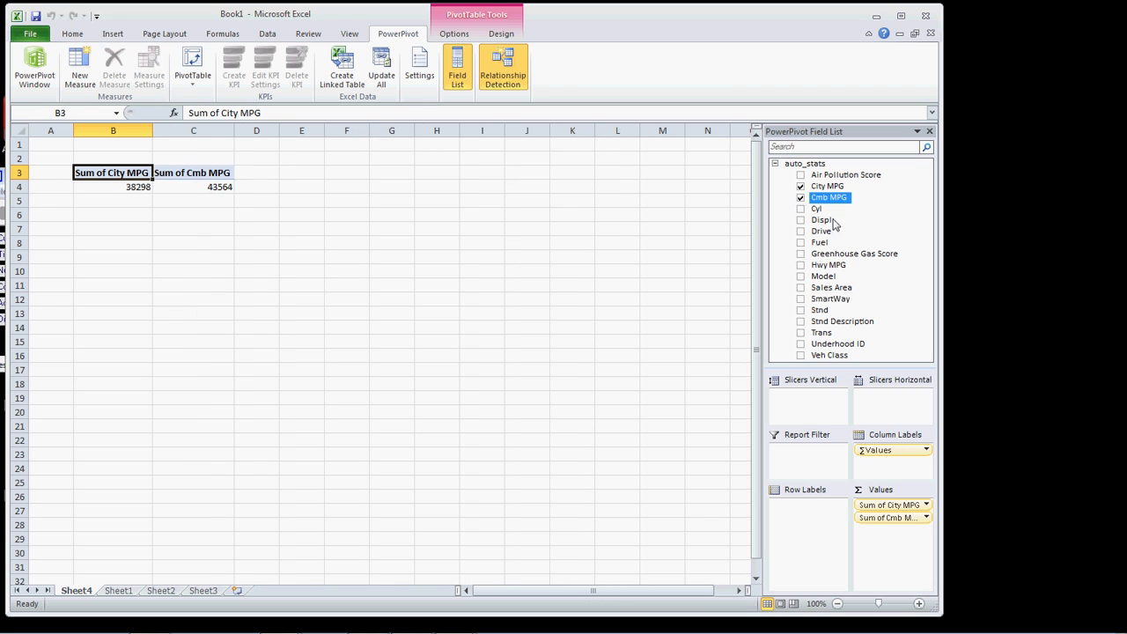
pyautogui.click(800, 265)
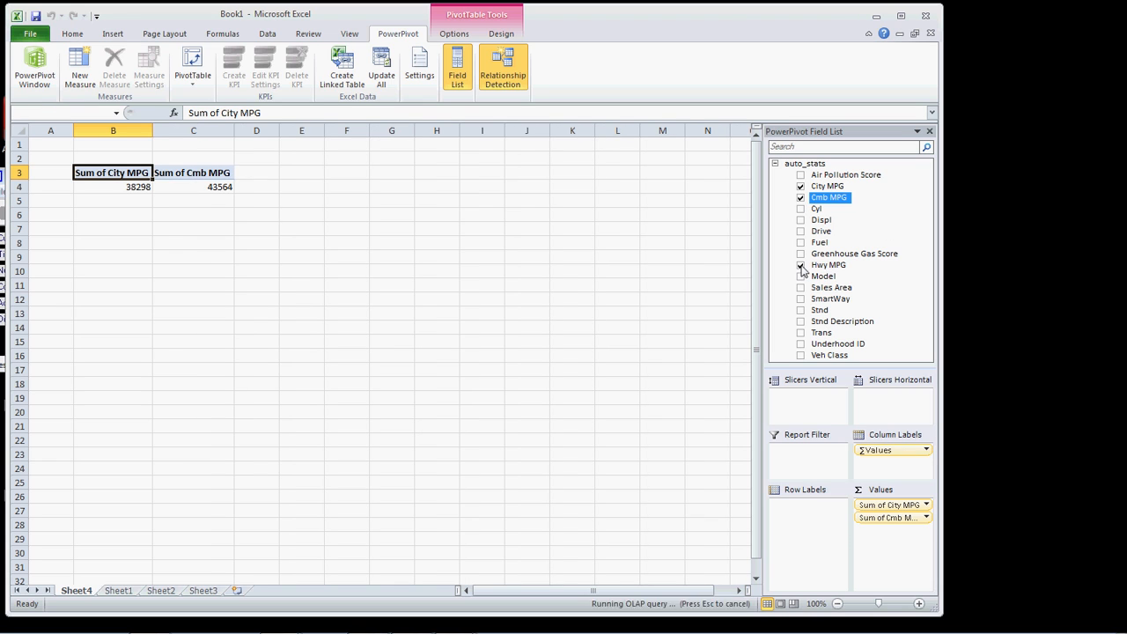
pyautogui.moveTo(863, 521); pyautogui.dragTo(864, 544)
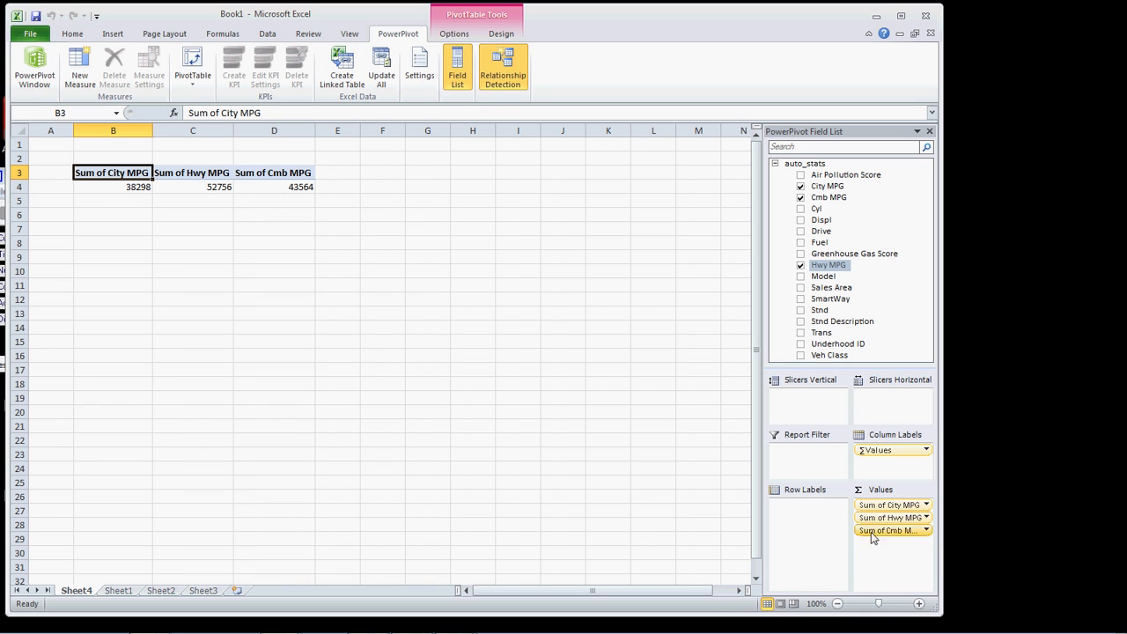
# - Change the City MPG measure's aggregation to Average
pyautogui.click(926, 505)
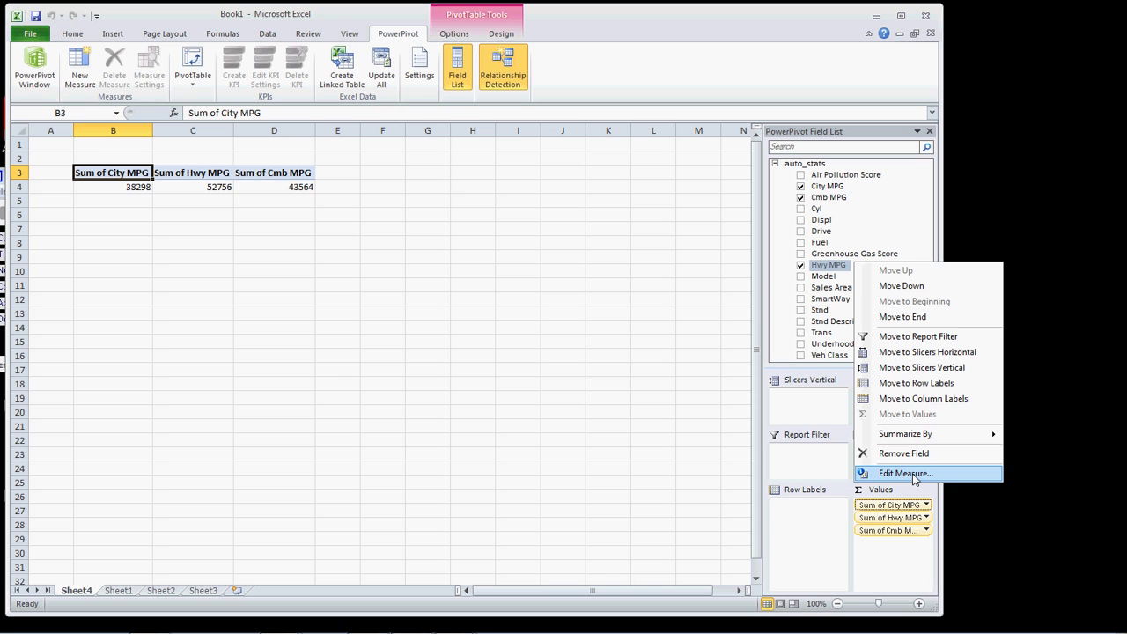
pyautogui.click(907, 474)
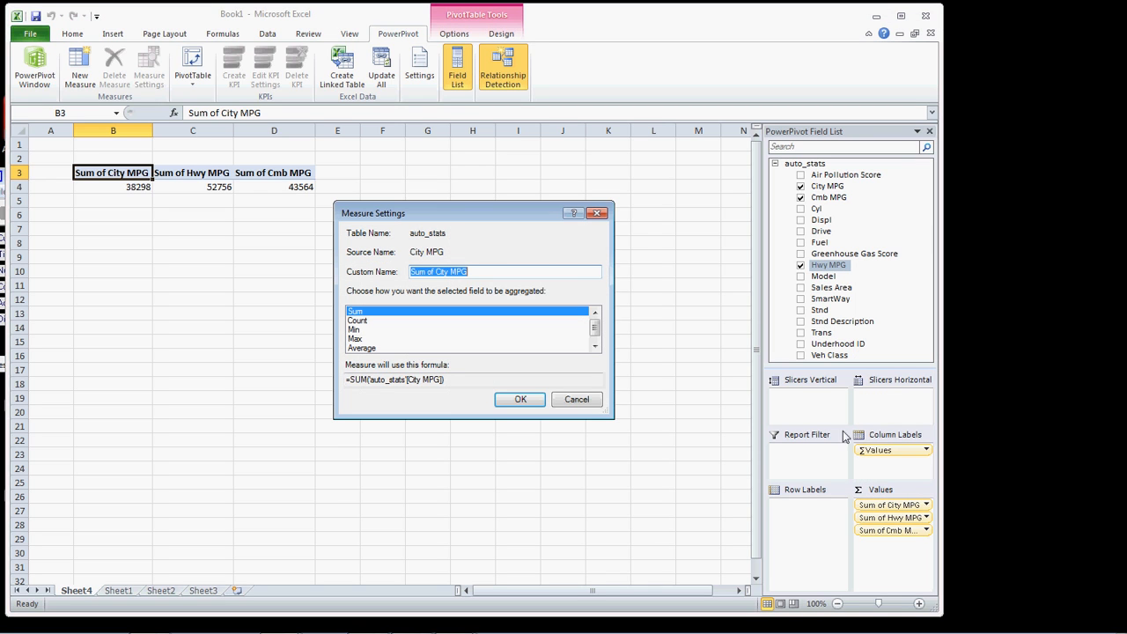
pyautogui.click(361, 348)
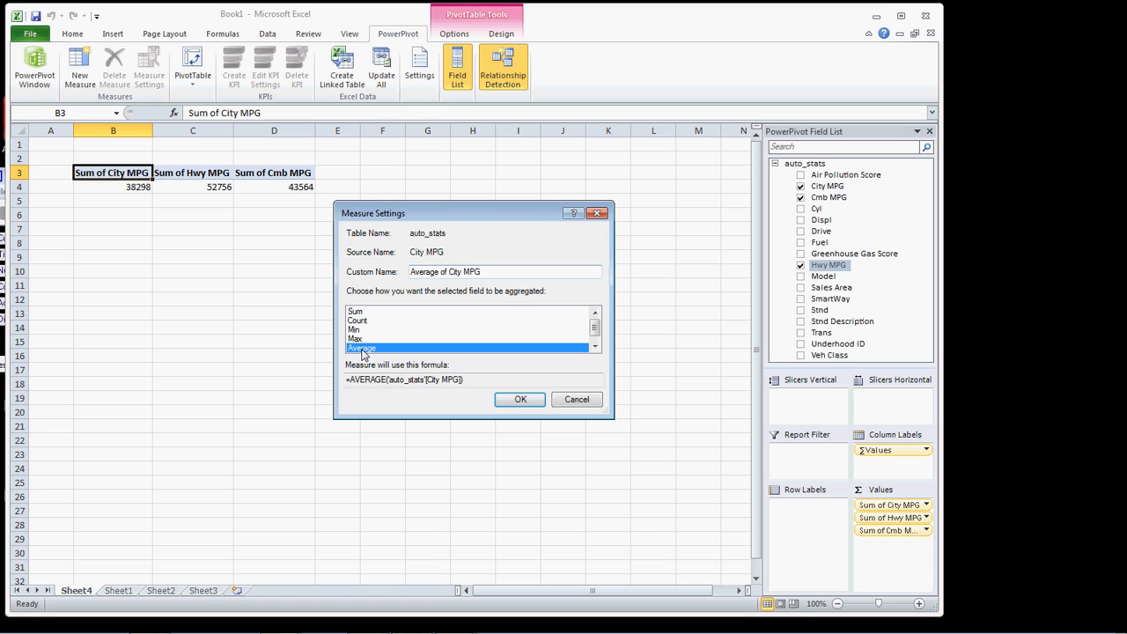
pyautogui.click(514, 401)
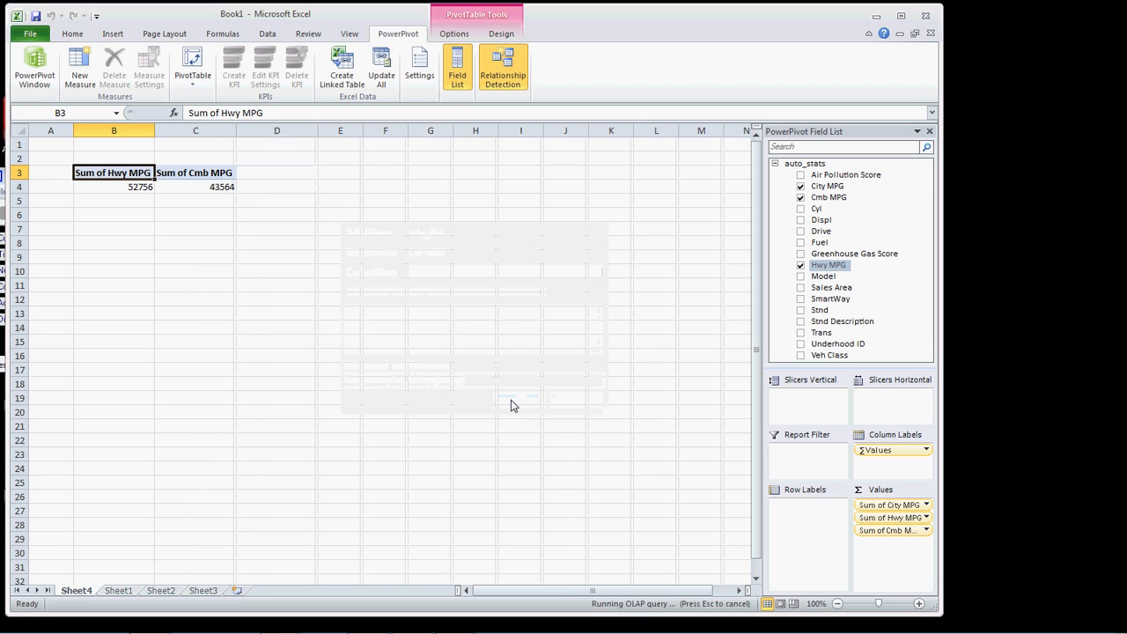
# - Change the Hwy MPG measure's aggregation to Average
pyautogui.click(927, 519)
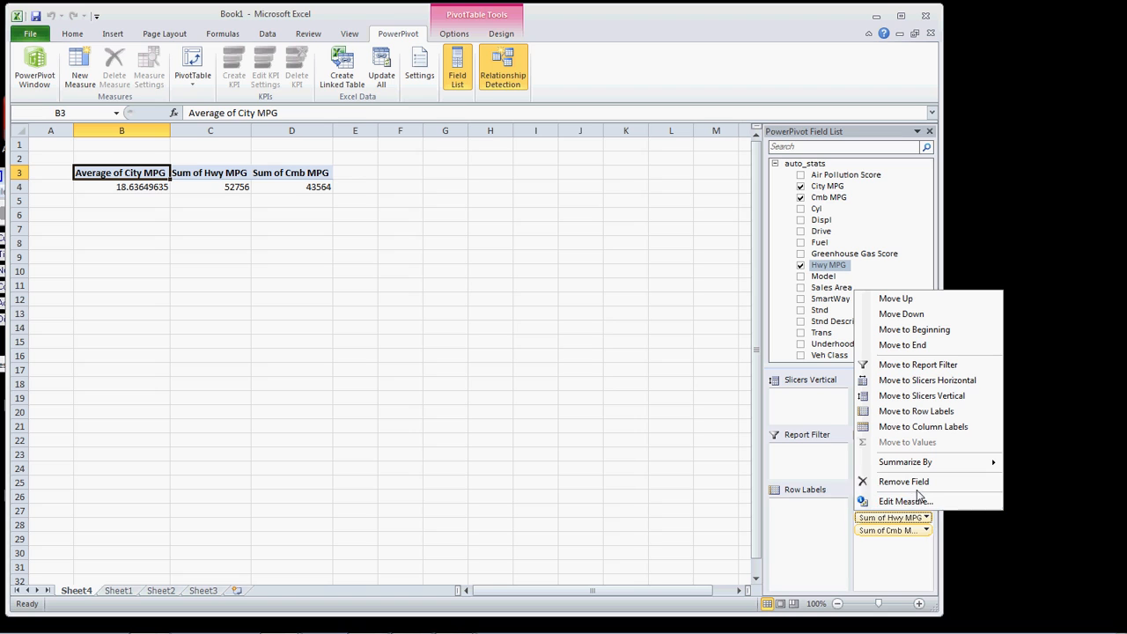
pyautogui.click(917, 500)
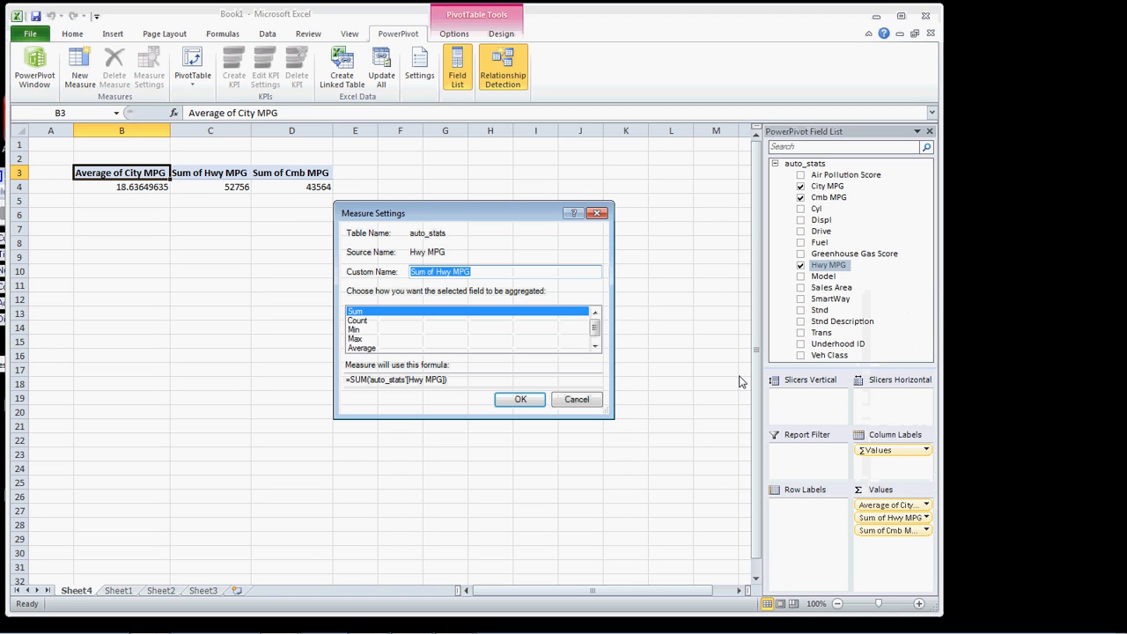
pyautogui.click(380, 348)
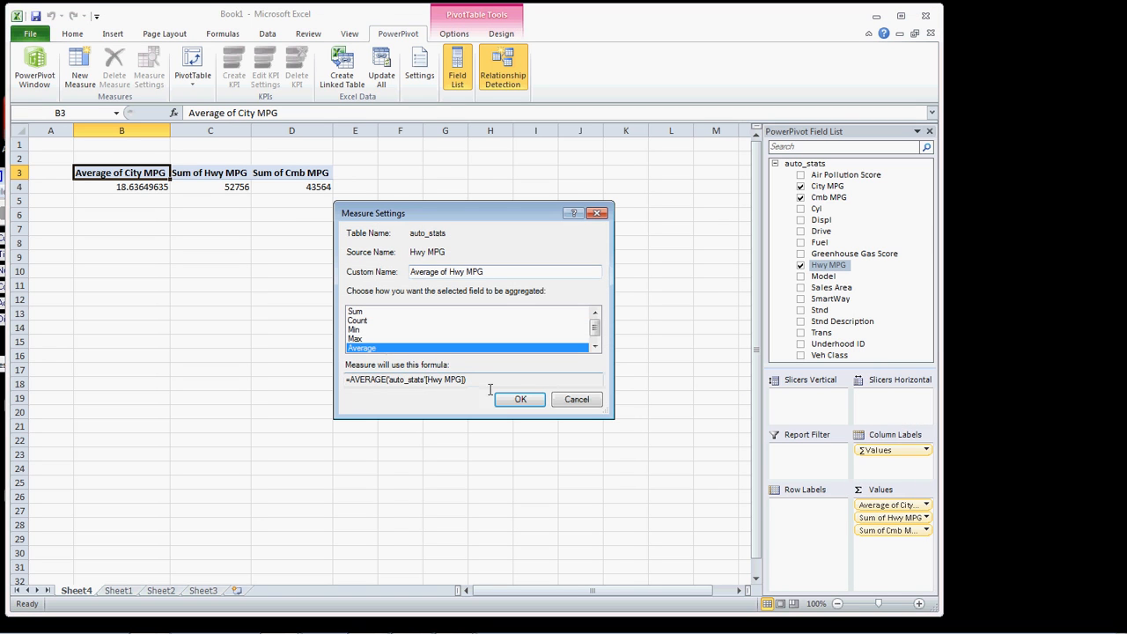
pyautogui.click(518, 400)
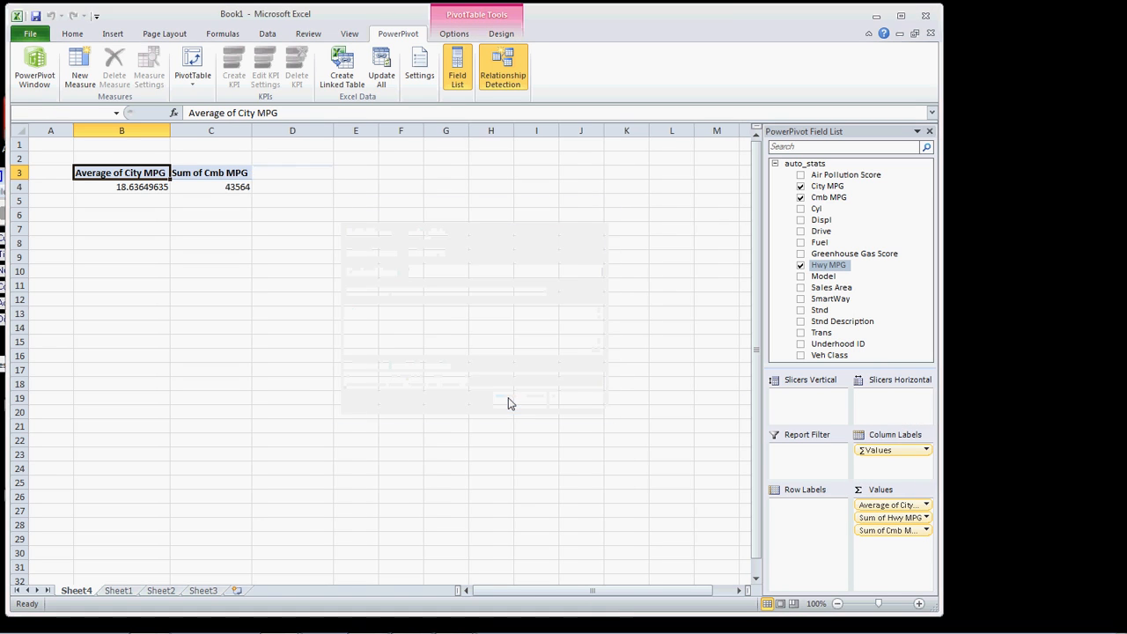
# - Change the Cmb MPG measure's aggregation to Average
pyautogui.click(888, 532)
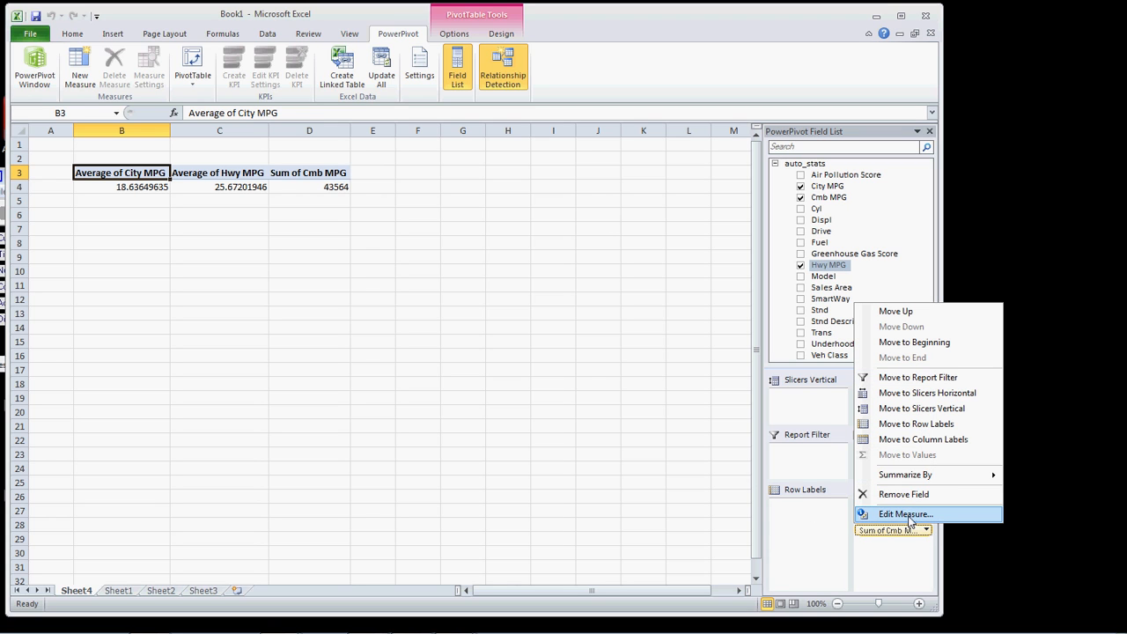
pyautogui.click(907, 516)
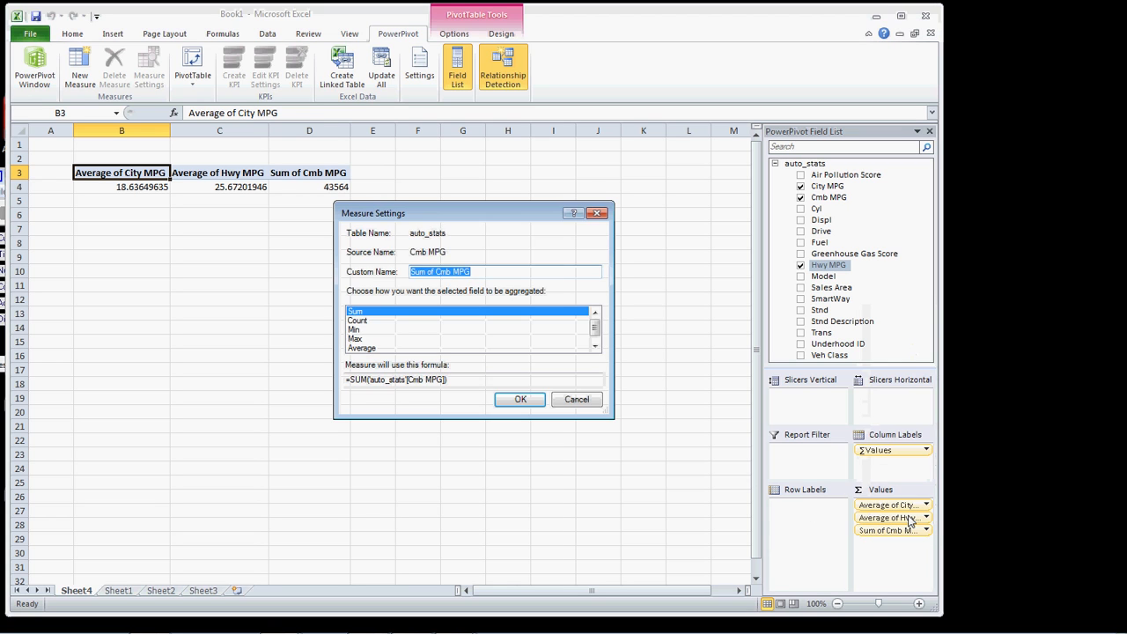
pyautogui.click(357, 348)
pyautogui.click(508, 402)
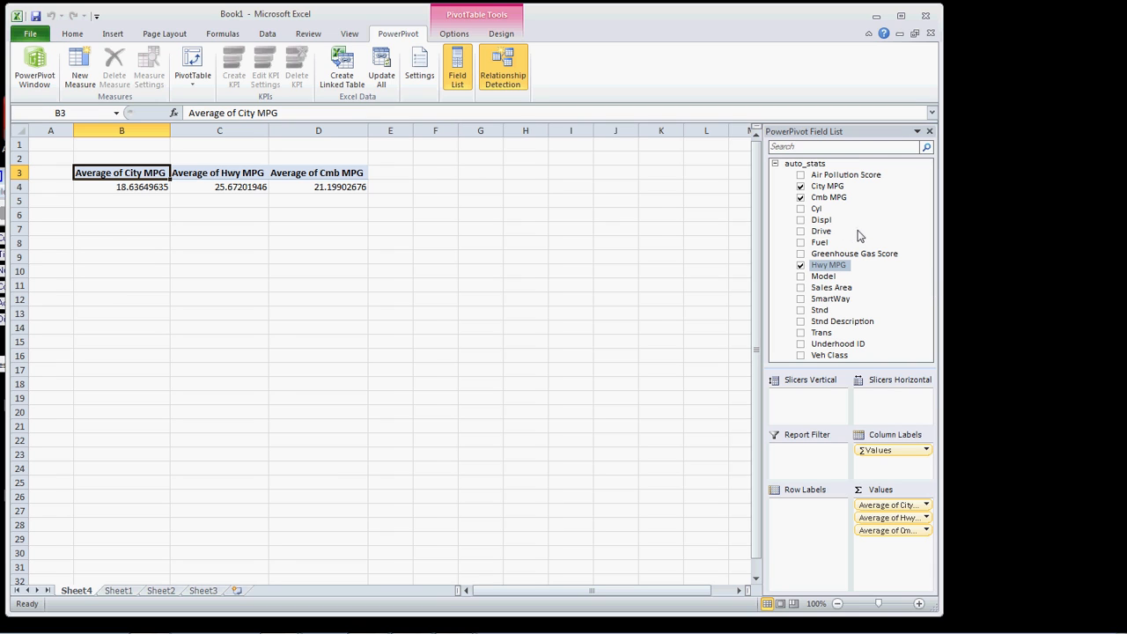
# - Add Veh Class to the PivotTable's row labels
pyautogui.click(837, 356)
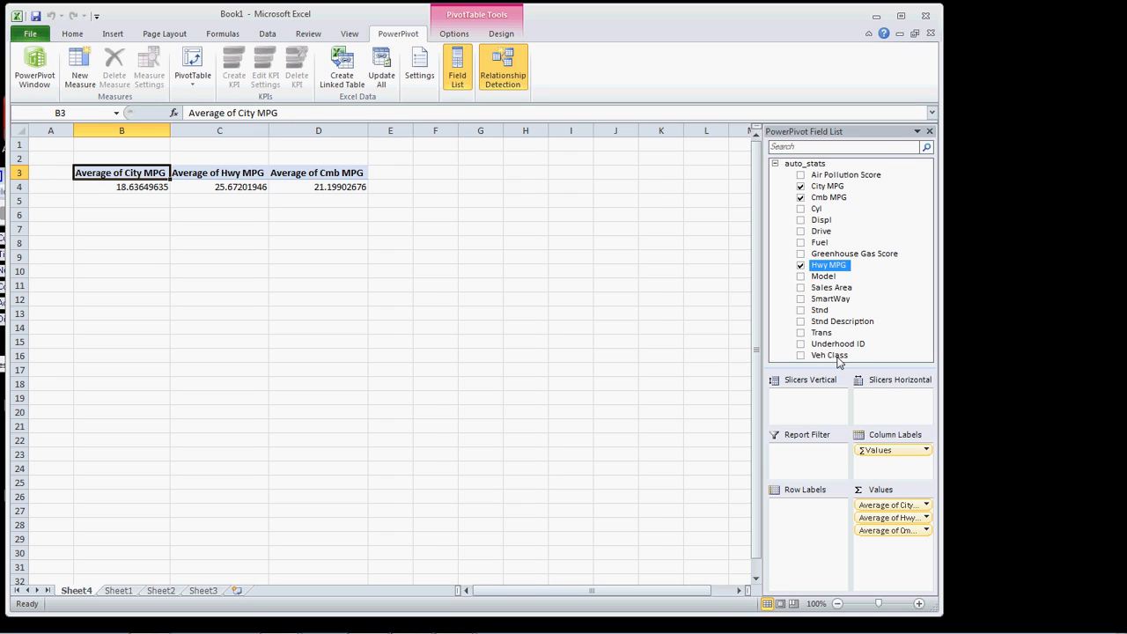
pyautogui.click(837, 356)
pyautogui.moveTo(837, 359); pyautogui.dragTo(804, 510)
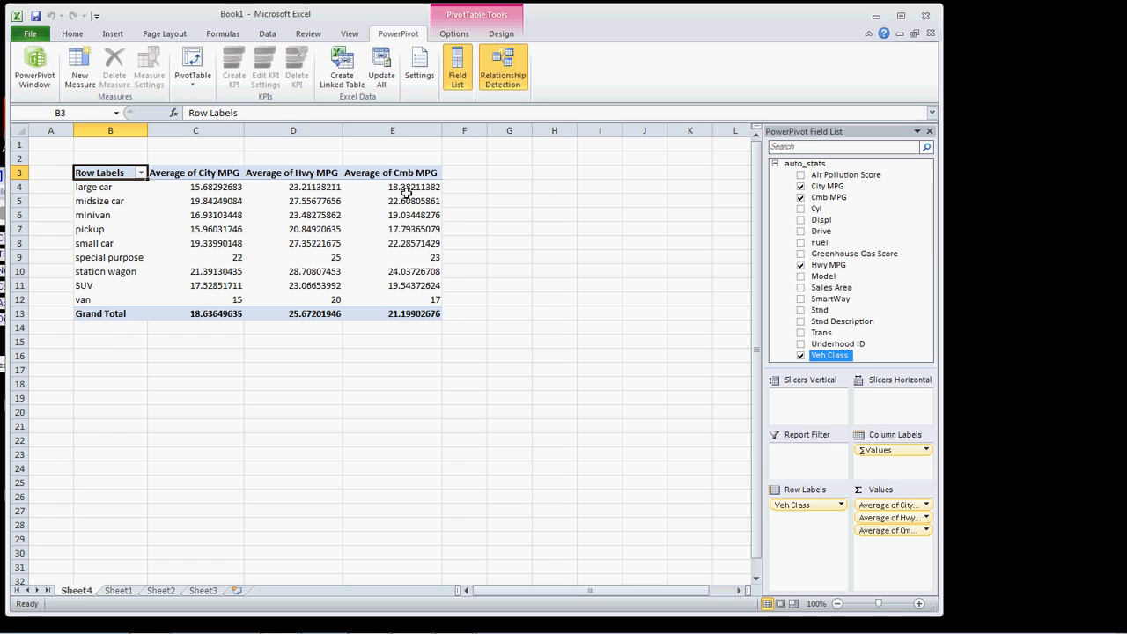
pyautogui.moveTo(220, 238)
pyautogui.rightClick(201, 187)
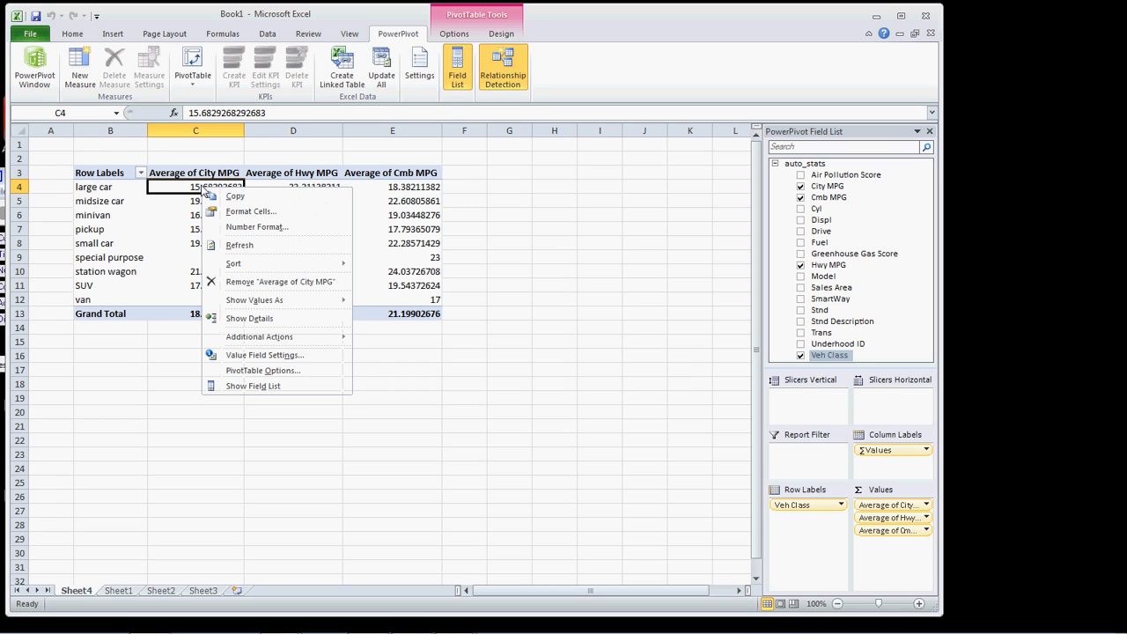
pyautogui.click(568, 205)
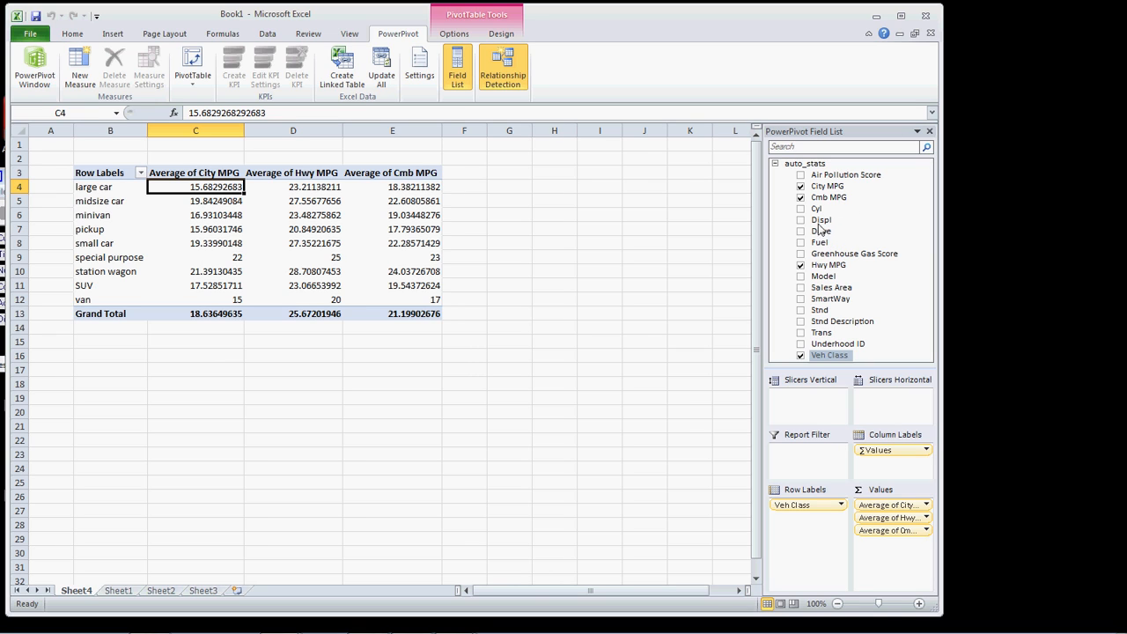
# - Add Model beneath Veh Class in the row labels and collapse every vehicle class from large car through van
pyautogui.moveTo(830, 354); pyautogui.dragTo(808, 540)
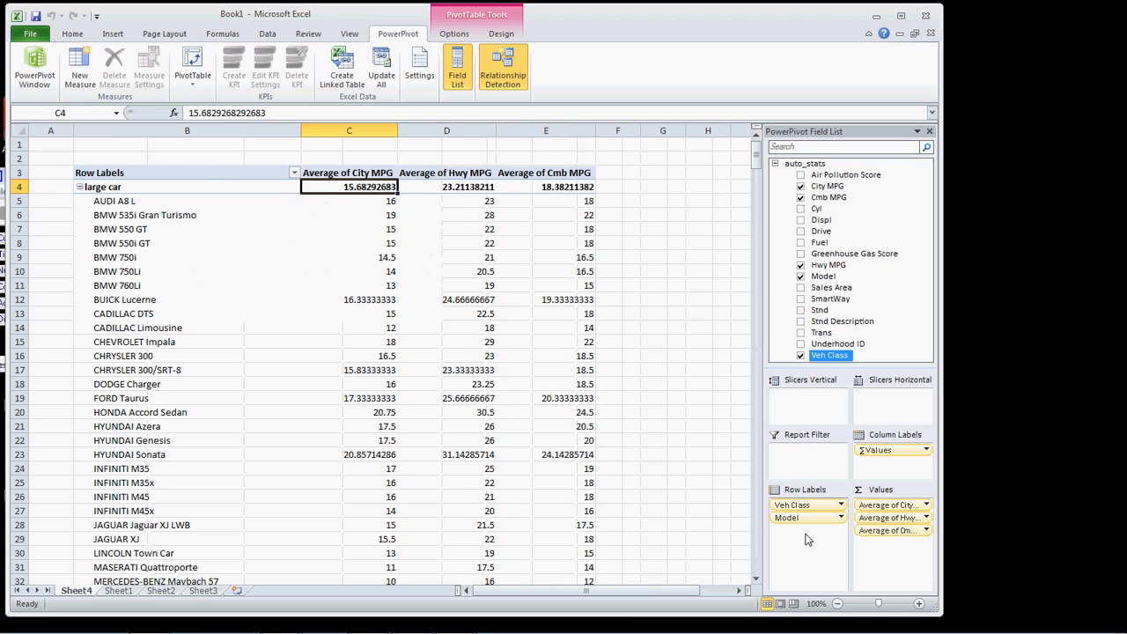
pyautogui.moveTo(311, 277)
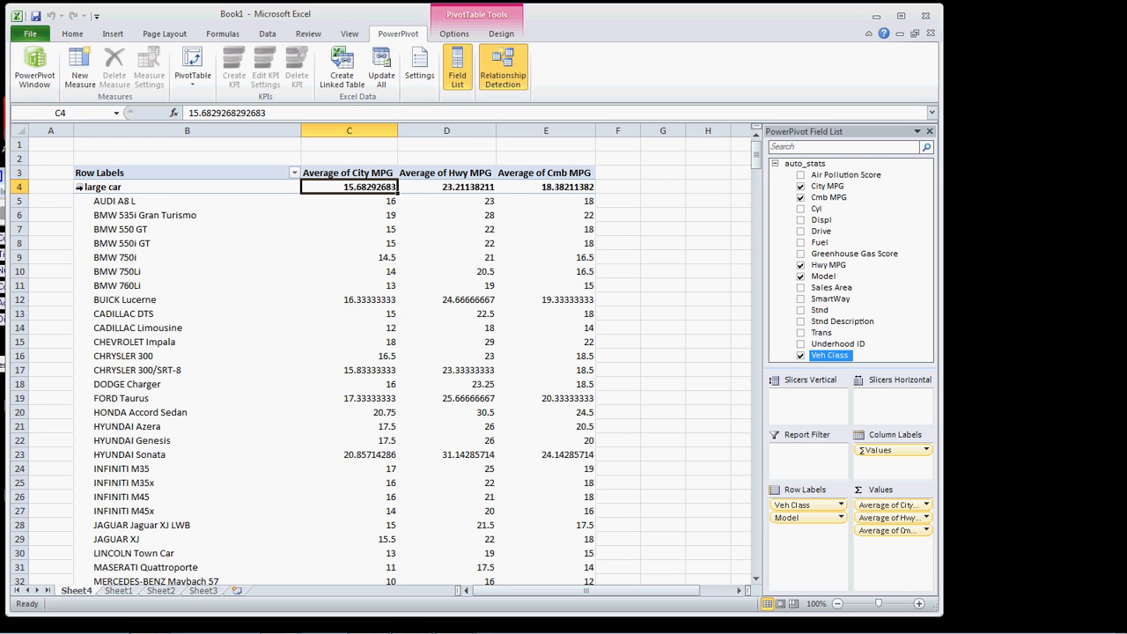
pyautogui.click(80, 187)
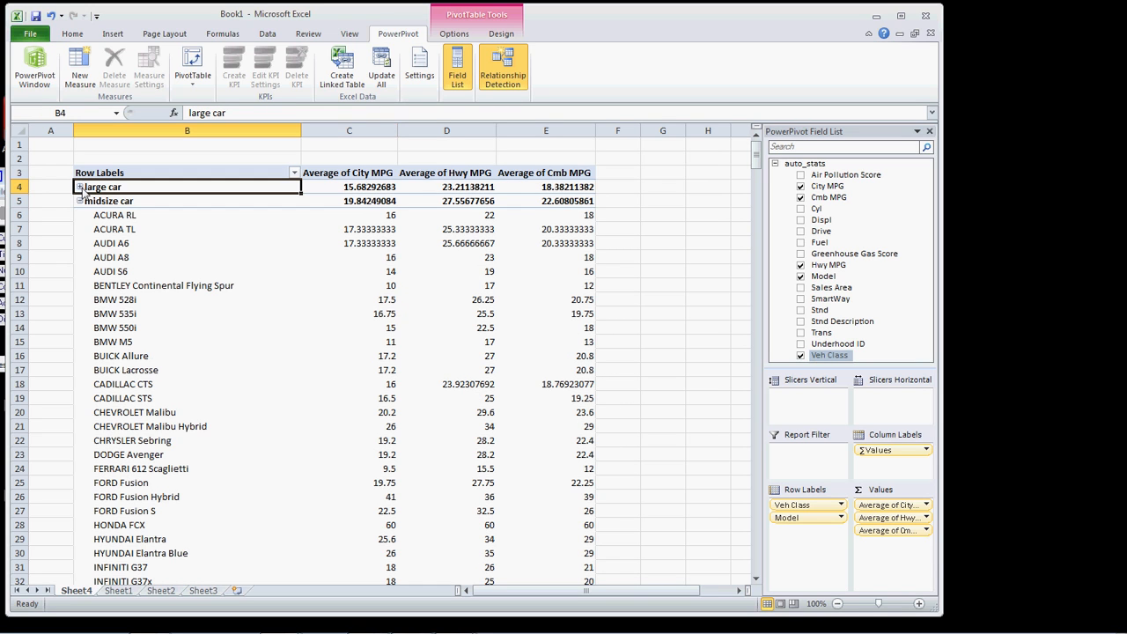
pyautogui.click(79, 202)
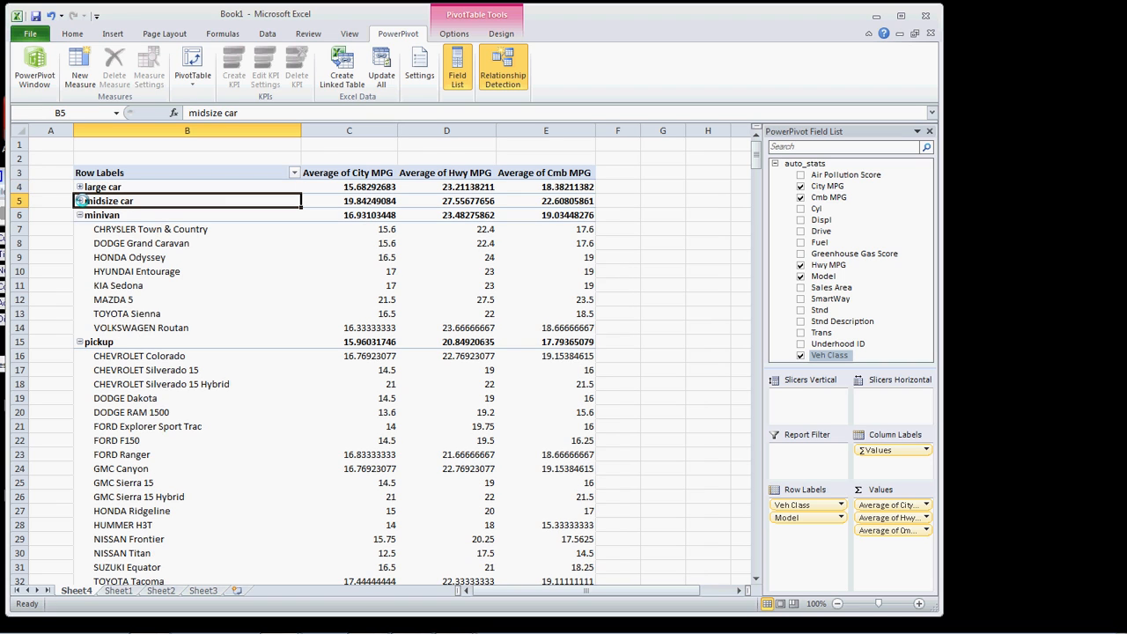
pyautogui.click(79, 215)
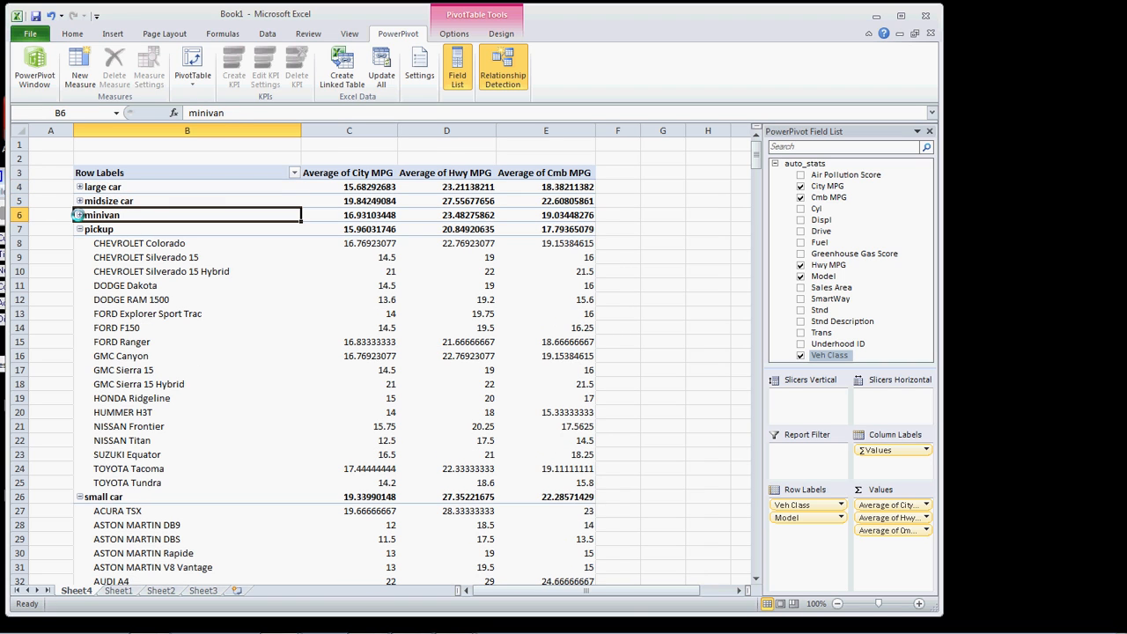
pyautogui.click(79, 229)
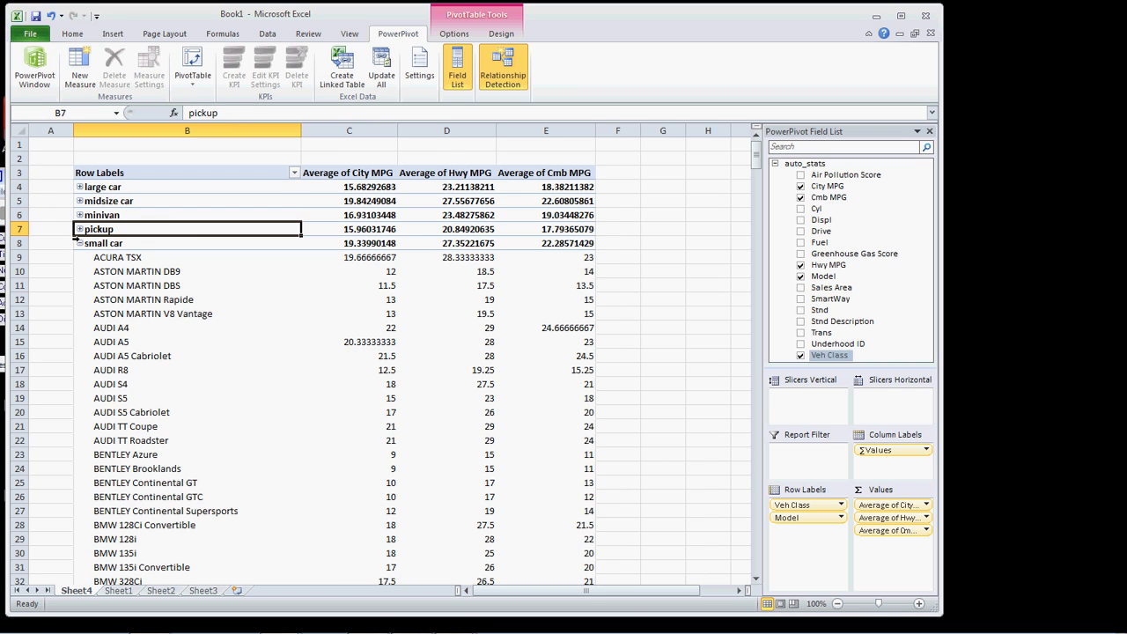
pyautogui.click(80, 243)
pyautogui.click(79, 258)
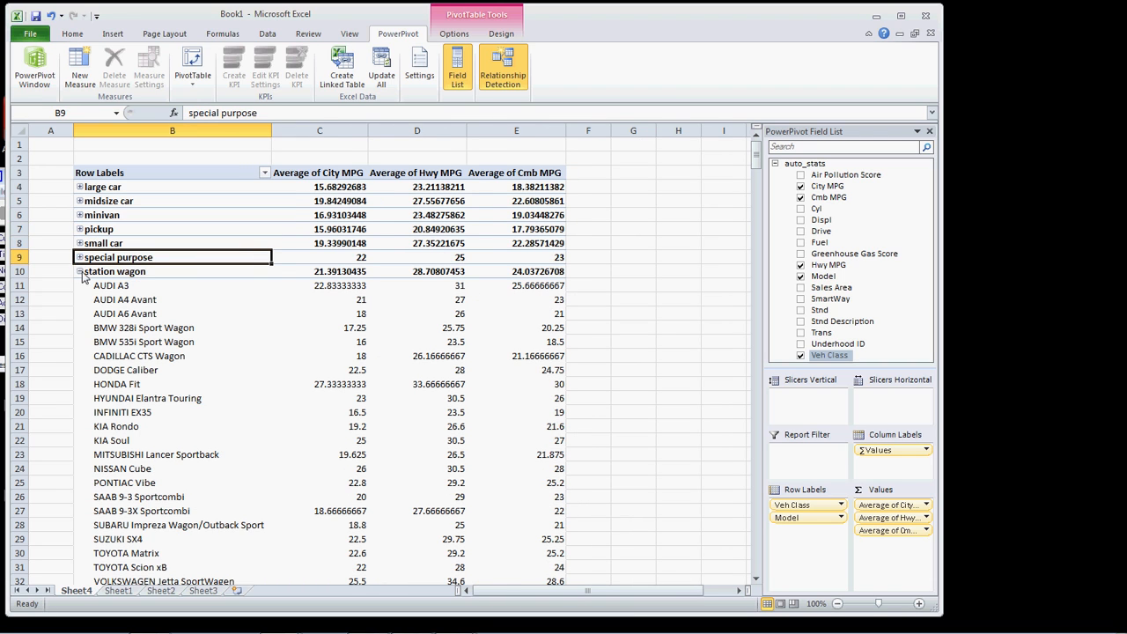
pyautogui.click(79, 272)
pyautogui.click(79, 285)
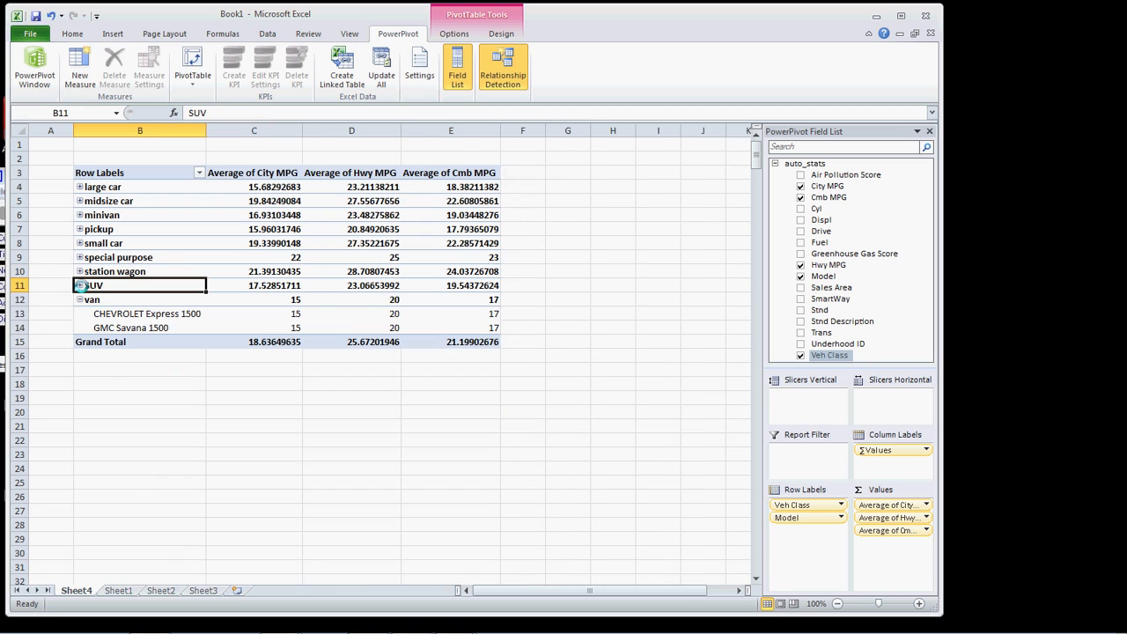
pyautogui.click(80, 300)
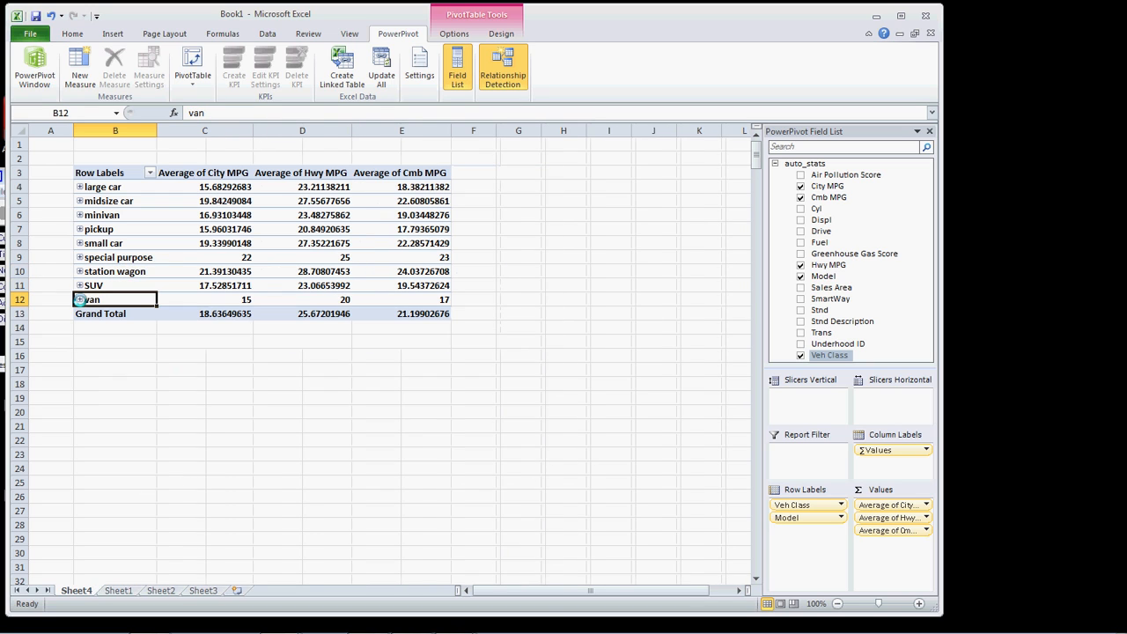